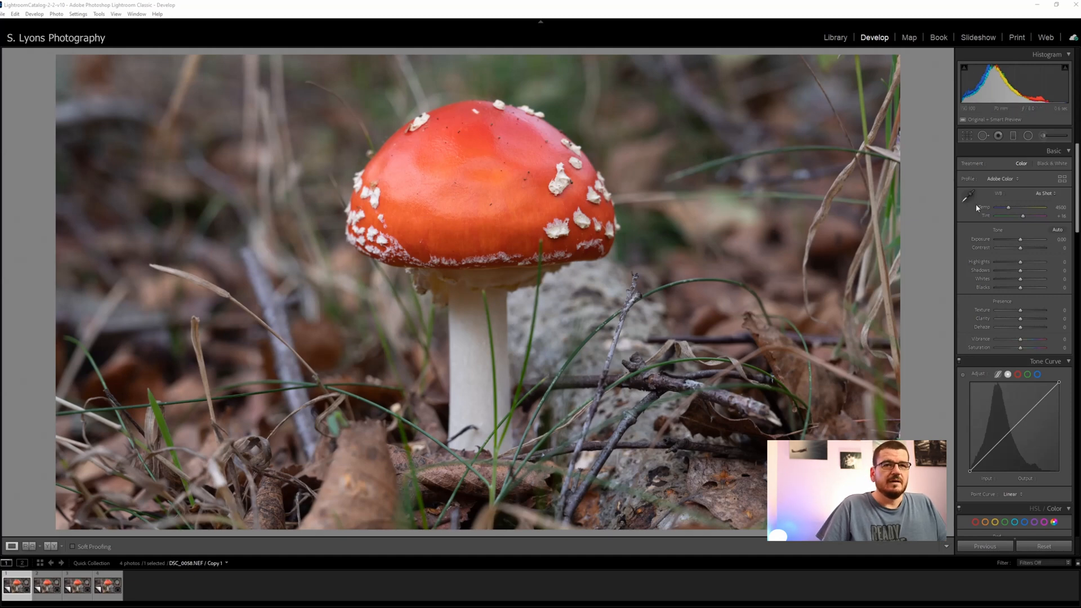
Cool the first copy's white balance and set Exposure to +0.61, Contrast to +51, Shadows to -44, Whites to -49 and Blacks to -42
{"action": "left_click_drag", "start_coordinate": [1008, 208], "coordinate": [1003, 211]}
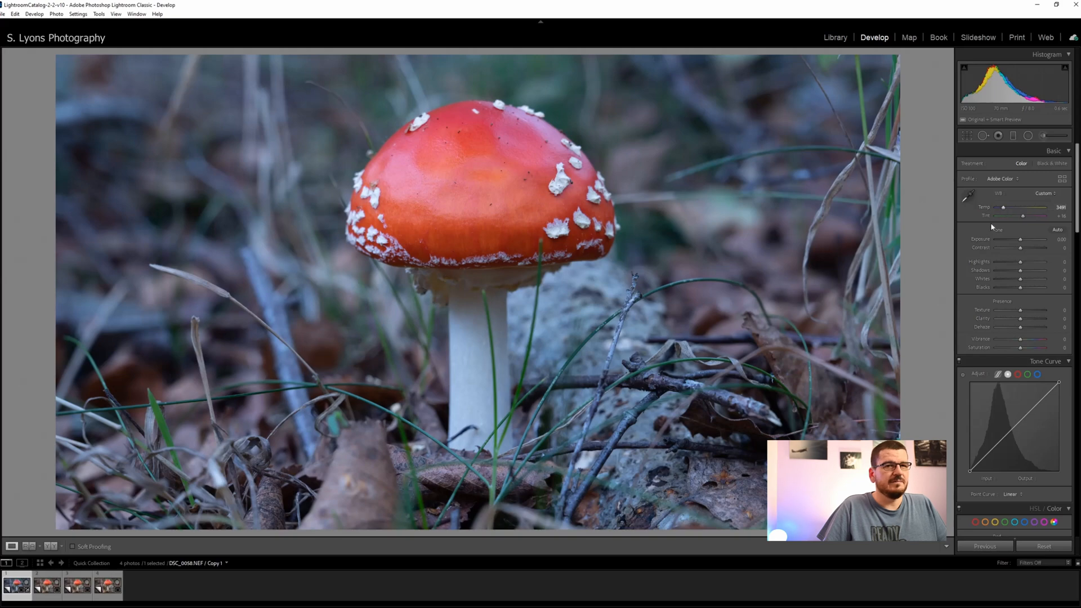
{"action": "left_click_drag", "start_coordinate": [1017, 239], "coordinate": [1024, 242]}
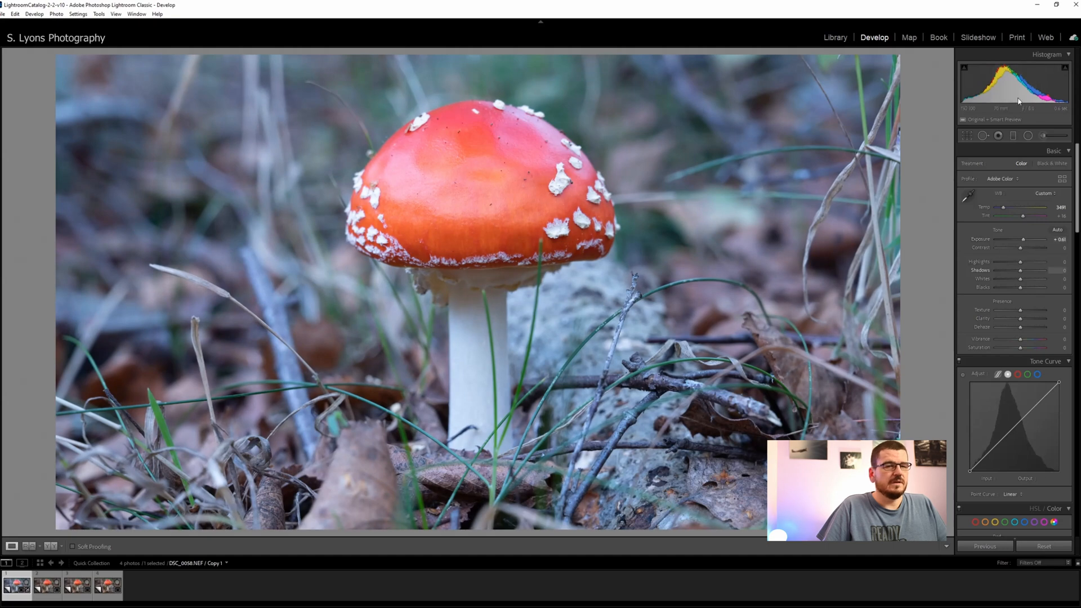
{"action": "mouse_move", "coordinate": [1022, 252]}
{"action": "left_mouse_down"}
{"action": "mouse_move", "coordinate": [1011, 249]}
{"action": "mouse_move", "coordinate": [1031, 251]}
{"action": "left_mouse_up"}
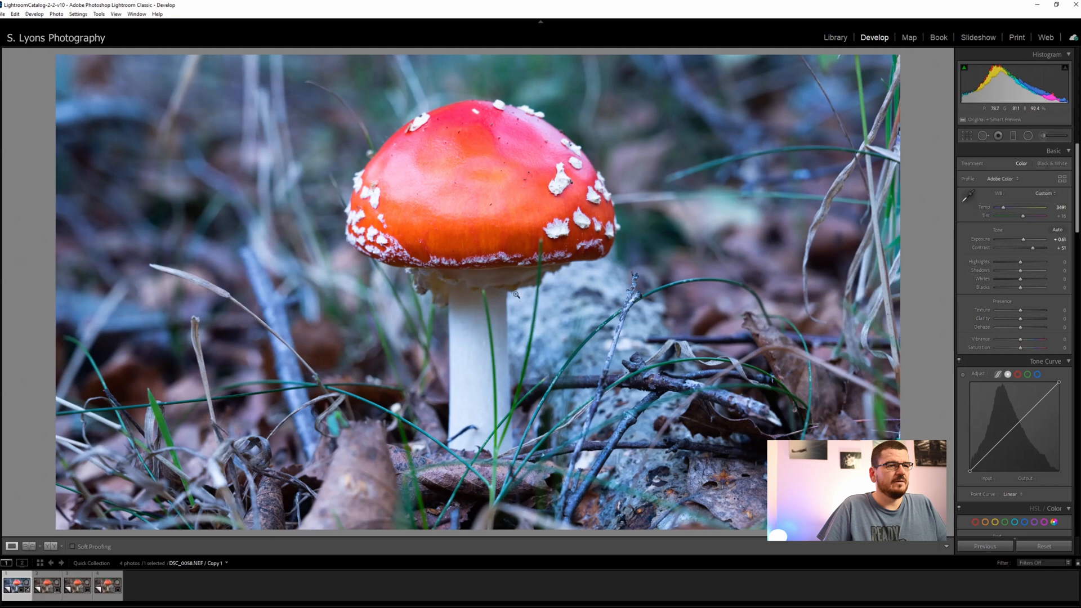
{"action": "left_click_drag", "start_coordinate": [1019, 262], "coordinate": [1012, 289]}
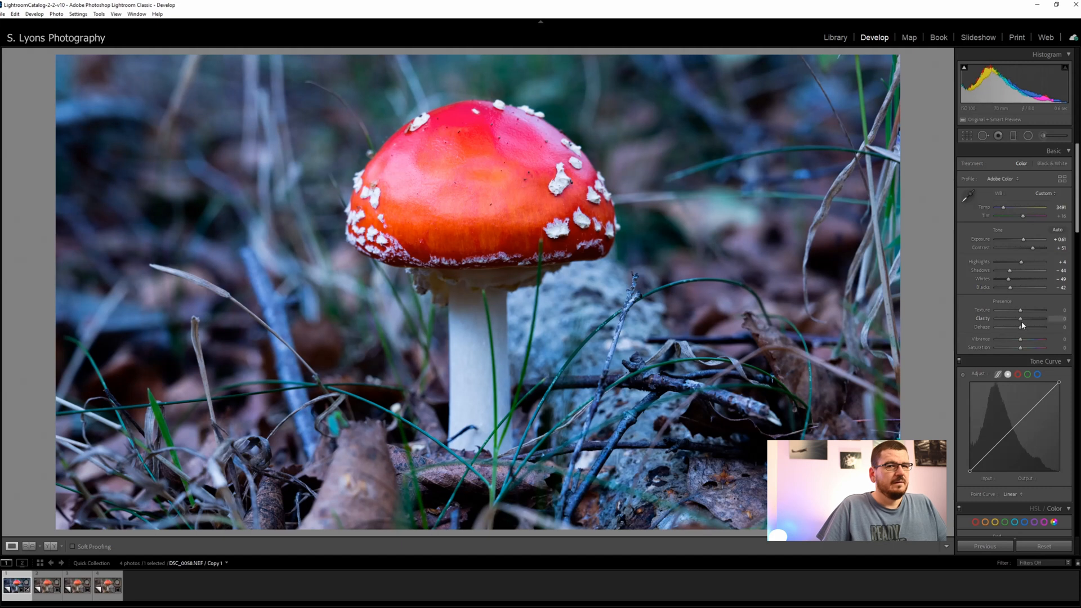
Set Clarity to +30 and Vibrance to +23, and cool the white balance temperature further to about 3228
{"action": "left_click_drag", "start_coordinate": [1020, 321], "coordinate": [1027, 323]}
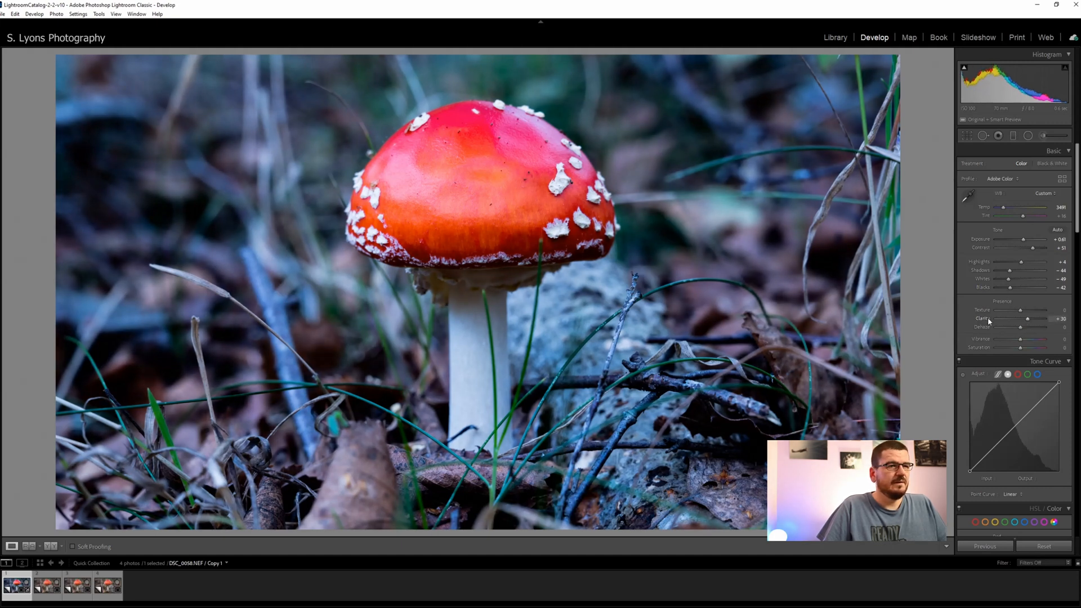
{"action": "left_click", "coordinate": [436, 282]}
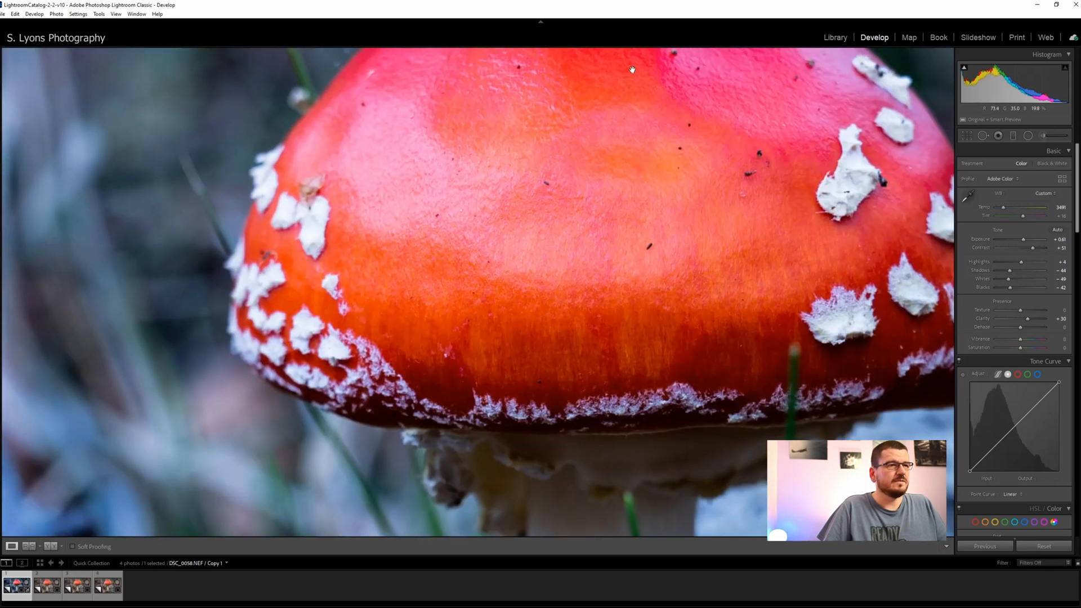
{"action": "left_click", "coordinate": [451, 296]}
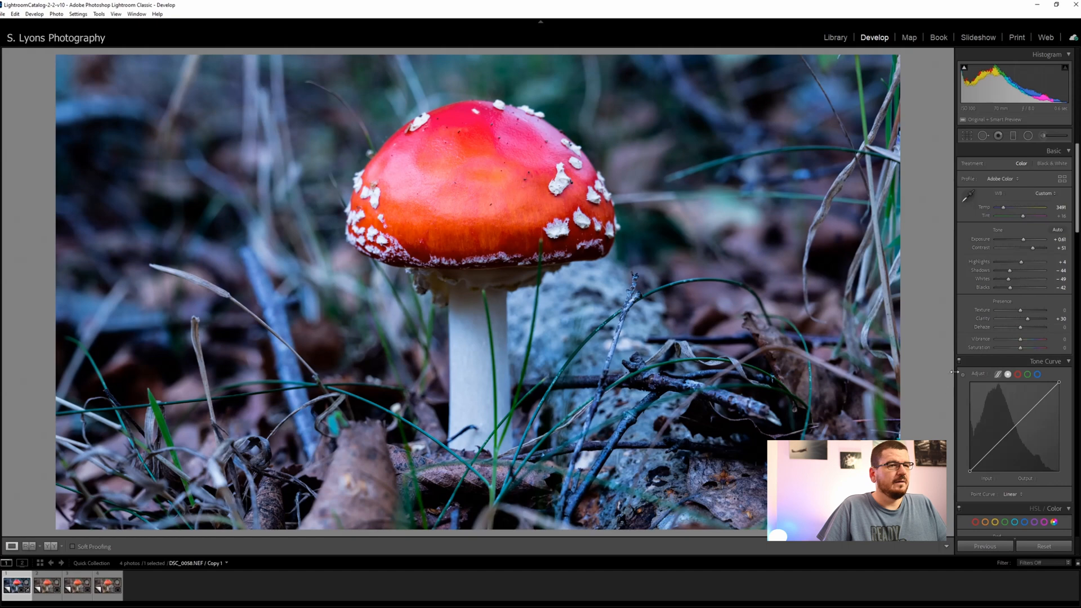
{"action": "left_click_drag", "start_coordinate": [1022, 343], "coordinate": [1027, 343]}
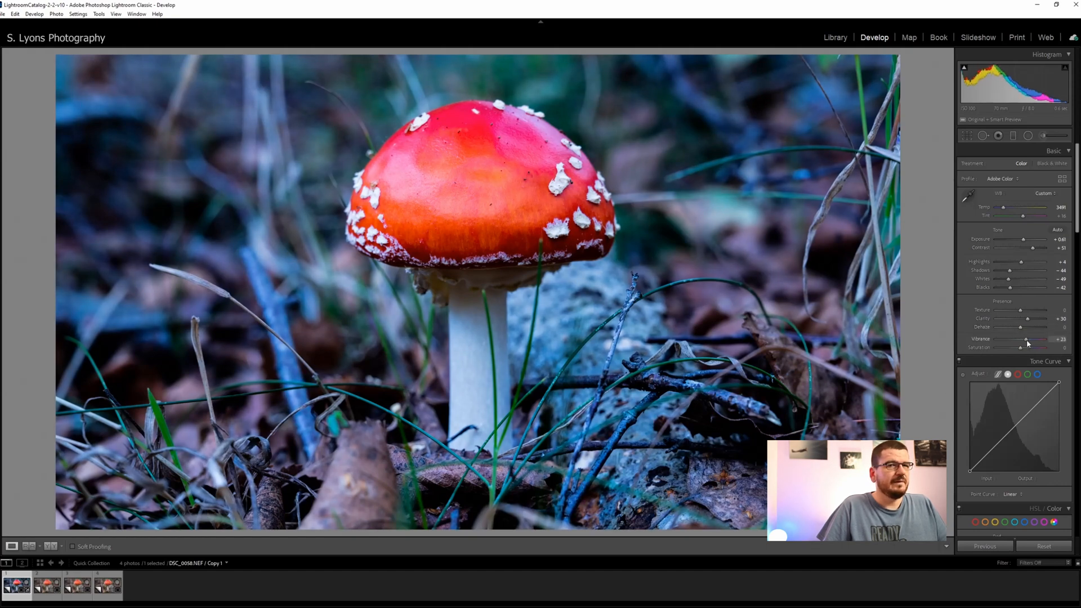
{"action": "left_click_drag", "start_coordinate": [1004, 211], "coordinate": [1002, 210]}
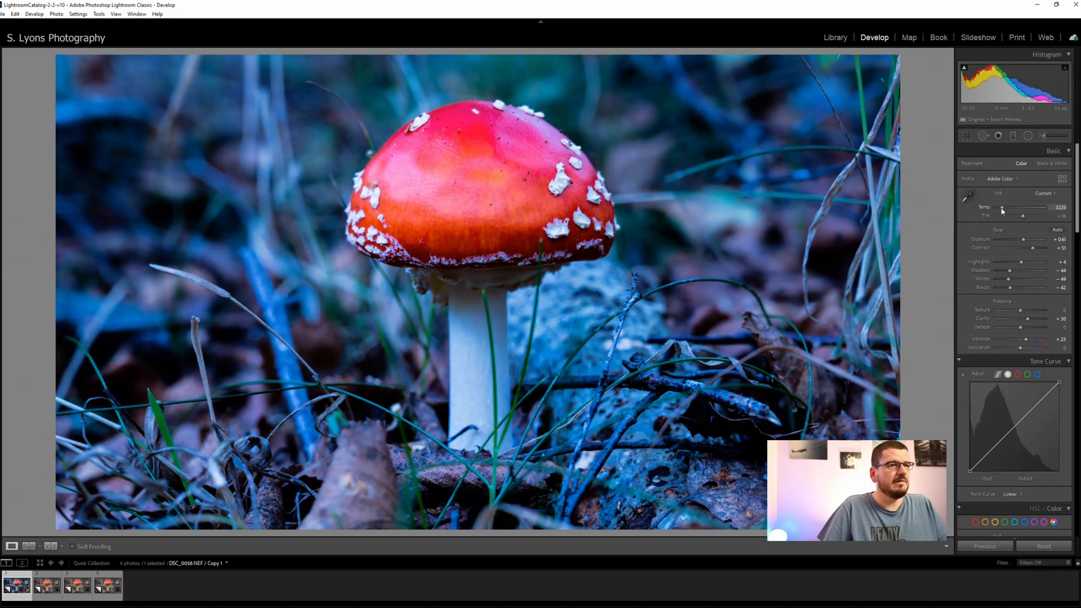
Intensify the mushroom cap's colour with Red saturation about +45, Red luminance -12 and Orange hue about -30
{"action": "scroll", "coordinate": [983, 303], "scroll_direction": "down", "scroll_amount": 10}
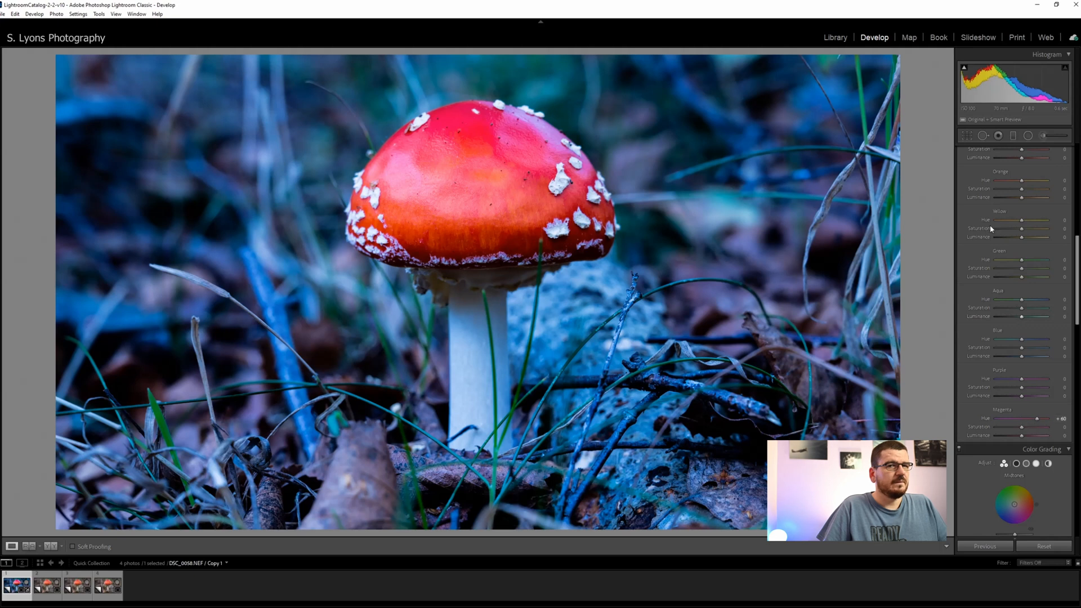
{"action": "scroll", "coordinate": [1007, 196], "scroll_direction": "up", "scroll_amount": 3}
{"action": "left_click_drag", "start_coordinate": [1024, 253], "coordinate": [1037, 252]}
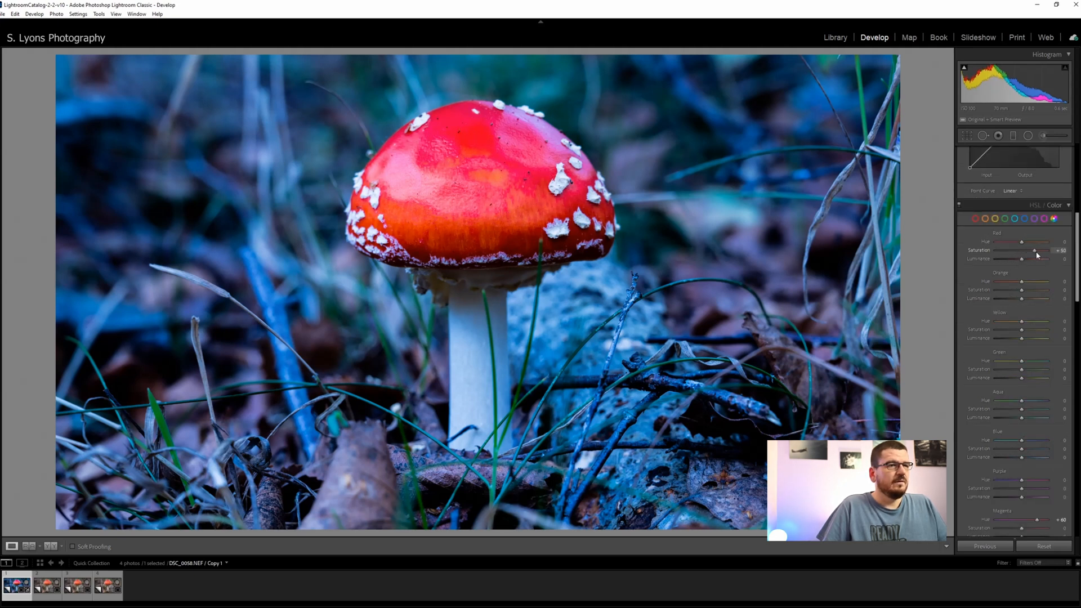
{"action": "left_click_drag", "start_coordinate": [1034, 252], "coordinate": [1021, 262]}
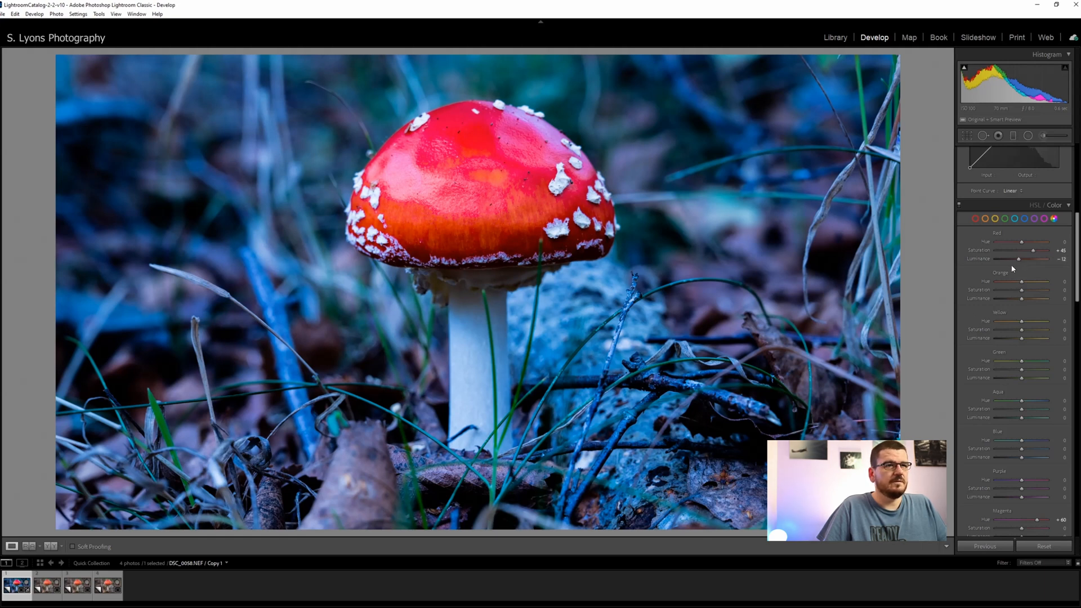
{"action": "left_click_drag", "start_coordinate": [1021, 285], "coordinate": [1015, 284]}
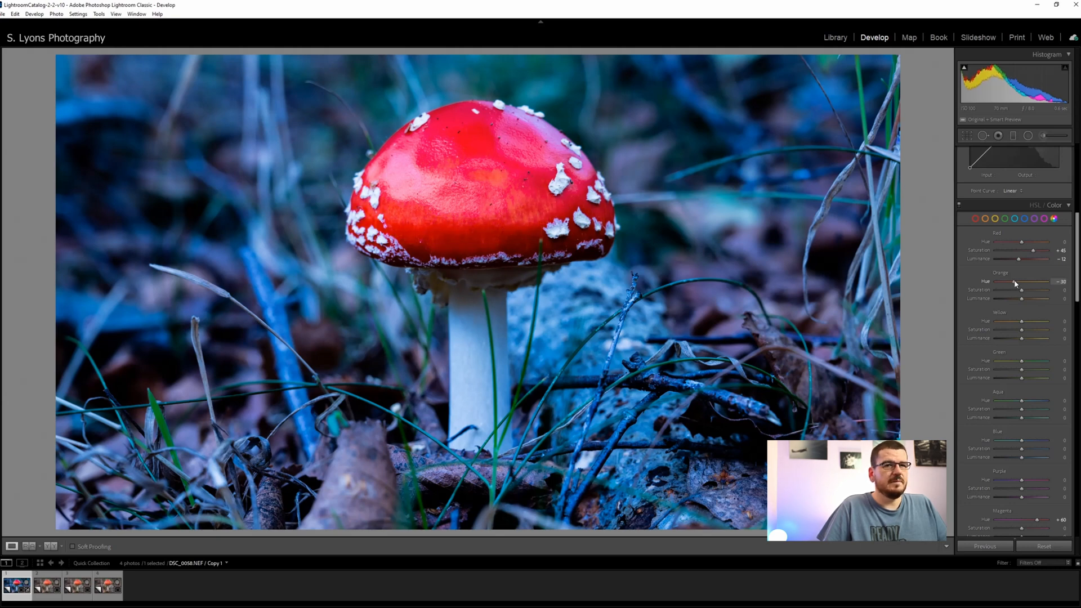
Colour-grade the shadows toward blue and tint the highlights purple with a saturation of 62
{"action": "scroll", "coordinate": [981, 344], "scroll_direction": "down", "scroll_amount": 5}
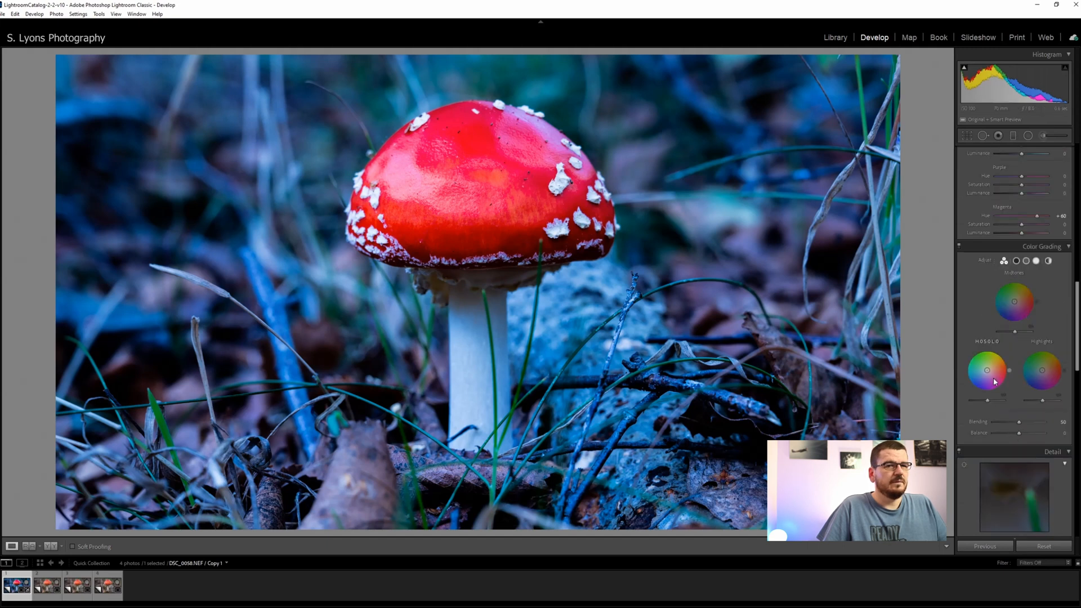
{"action": "left_click_drag", "start_coordinate": [986, 376], "coordinate": [1044, 386]}
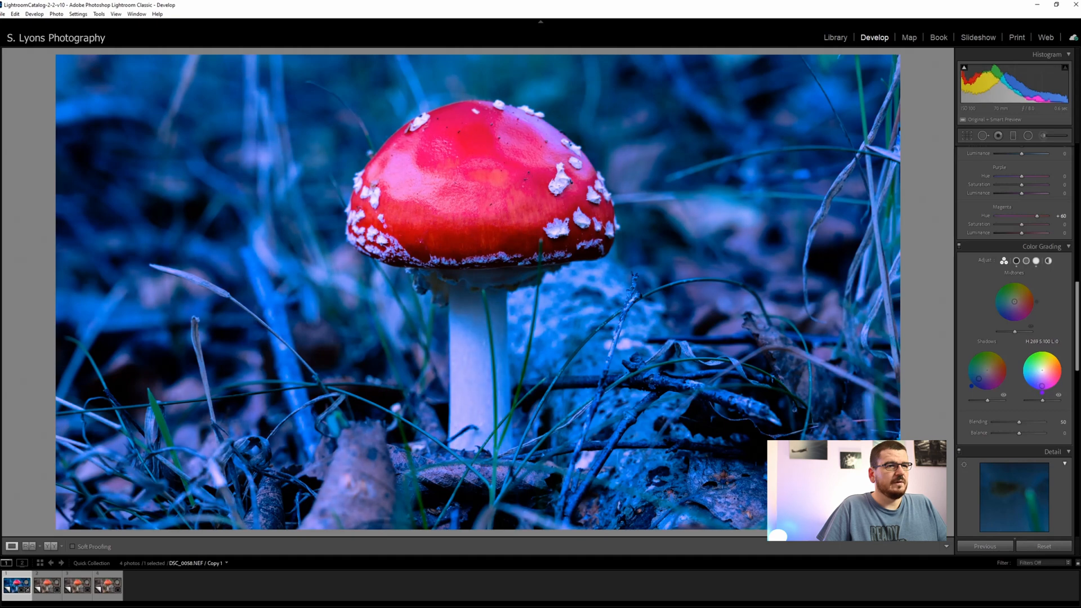
{"action": "left_click_drag", "start_coordinate": [1043, 386], "coordinate": [1043, 381]}
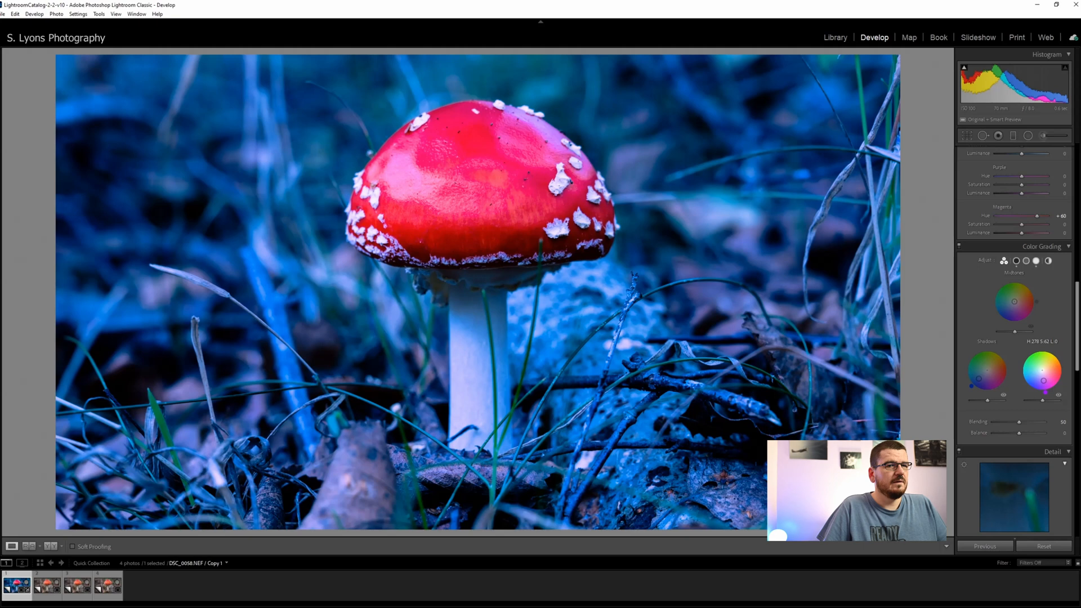
Compare the cool edit of the mushroom photo with its original version
{"action": "scroll", "coordinate": [975, 335], "scroll_direction": "down", "scroll_amount": 4}
{"action": "scroll", "coordinate": [969, 348], "scroll_direction": "up", "scroll_amount": 8}
{"action": "scroll", "coordinate": [982, 378], "scroll_direction": "up", "scroll_amount": 6}
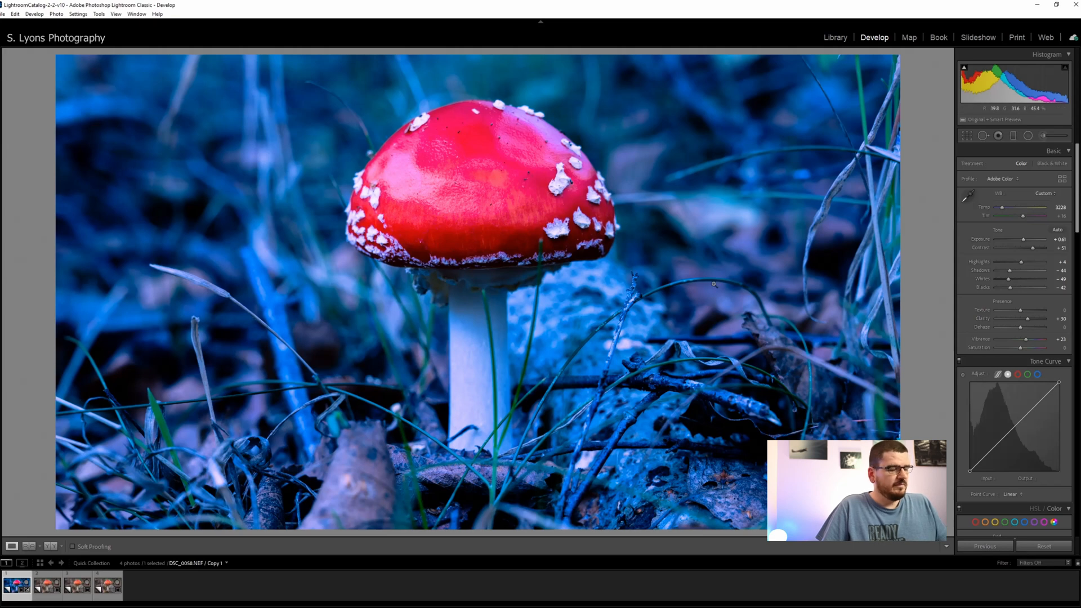
{"action": "key", "text": "backslash"}
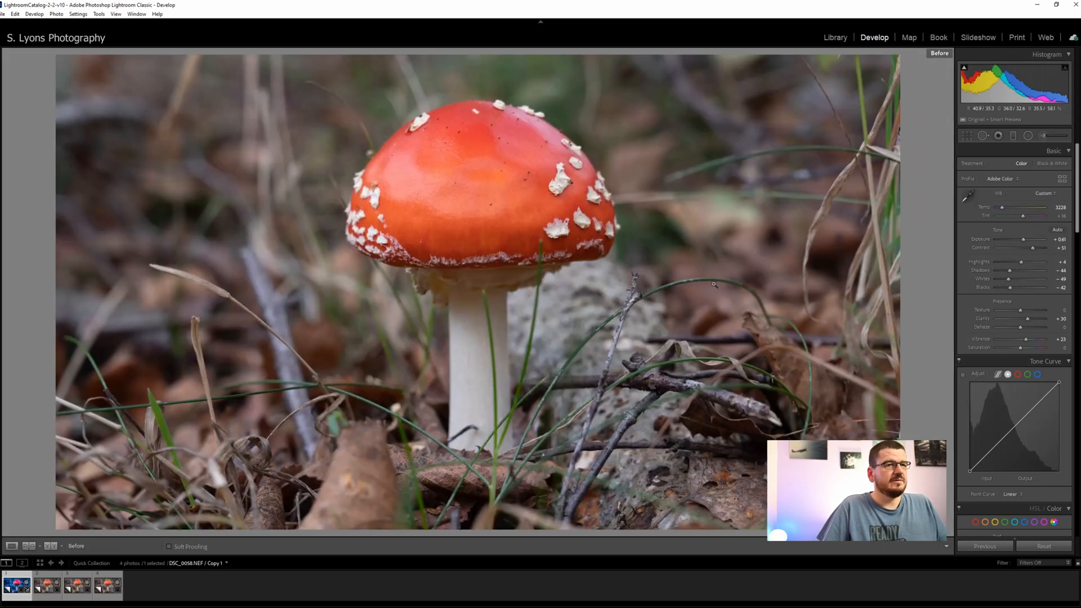
{"action": "key", "text": "backslash"}
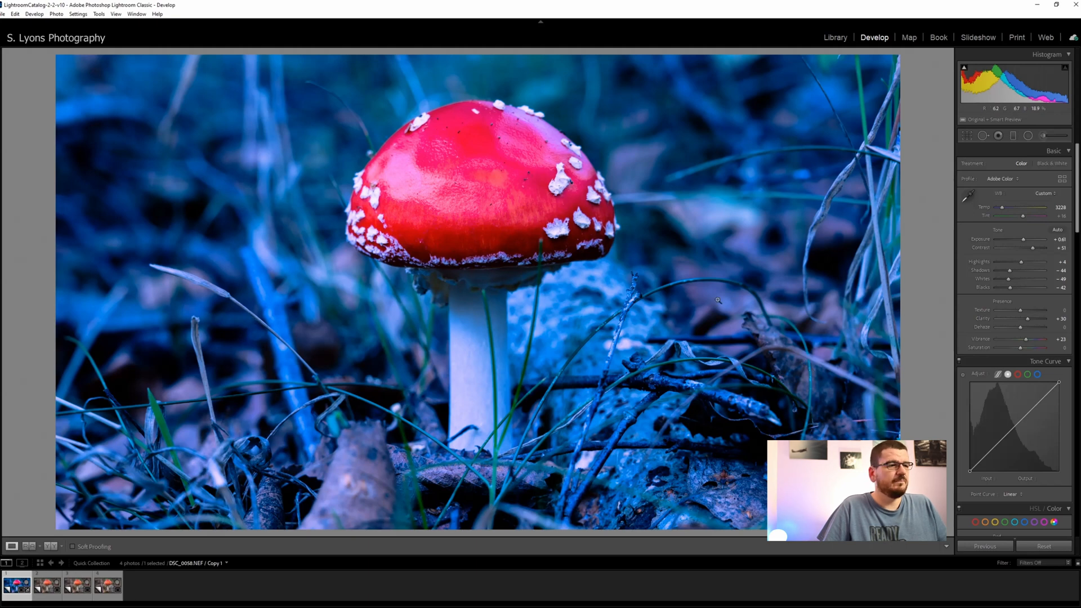
Switch to the second copy of the photo, set Exposure to +0.70 and warm the white balance temperature
{"action": "key", "text": "Right"}
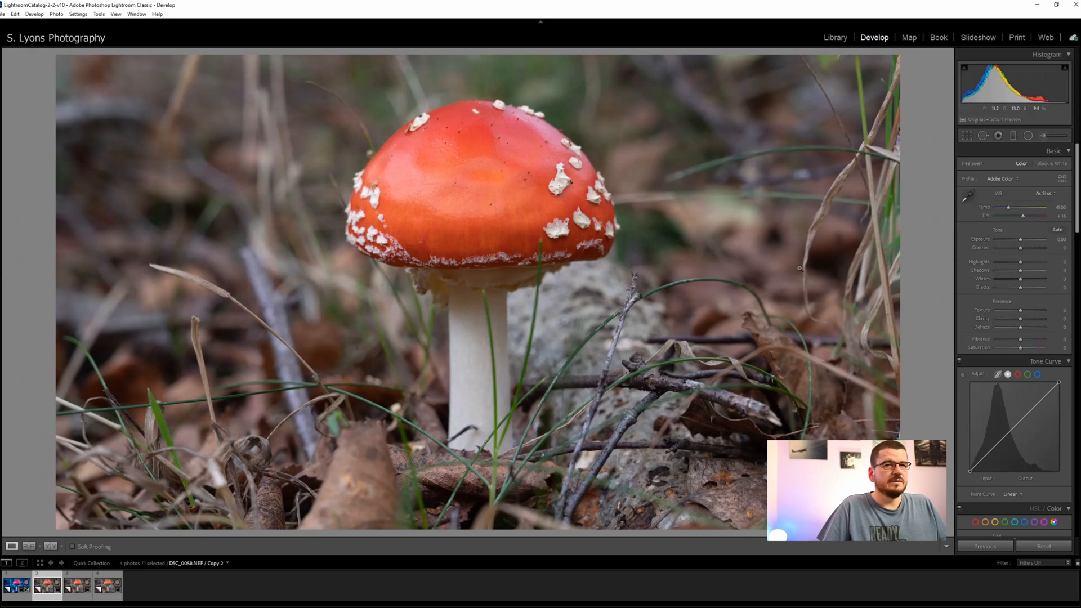
{"action": "left_click_drag", "start_coordinate": [1021, 243], "coordinate": [1024, 243]}
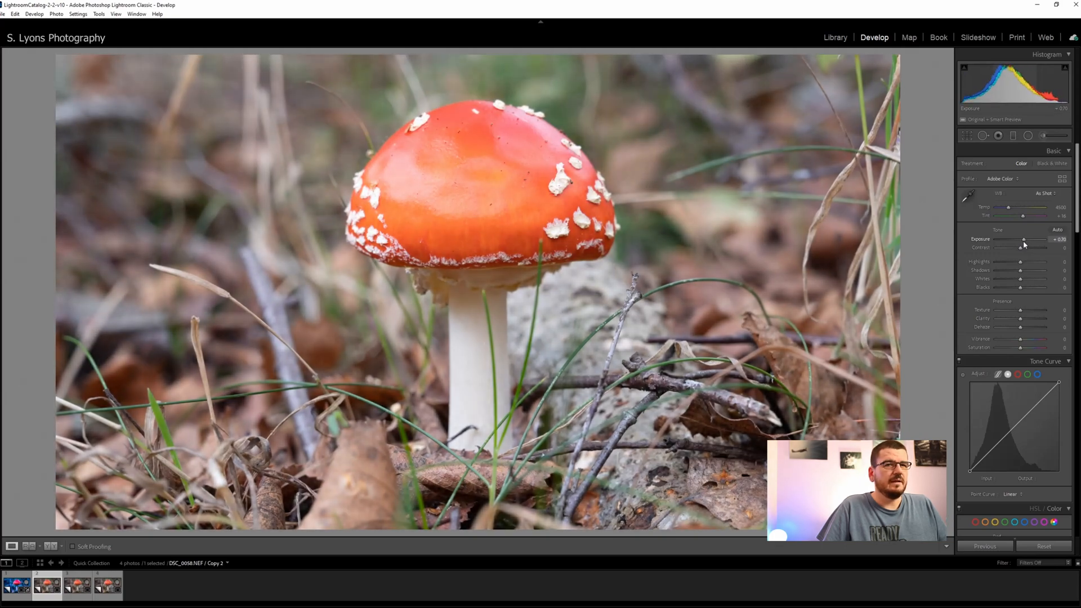
{"action": "left_click_drag", "start_coordinate": [1008, 207], "coordinate": [1012, 209]}
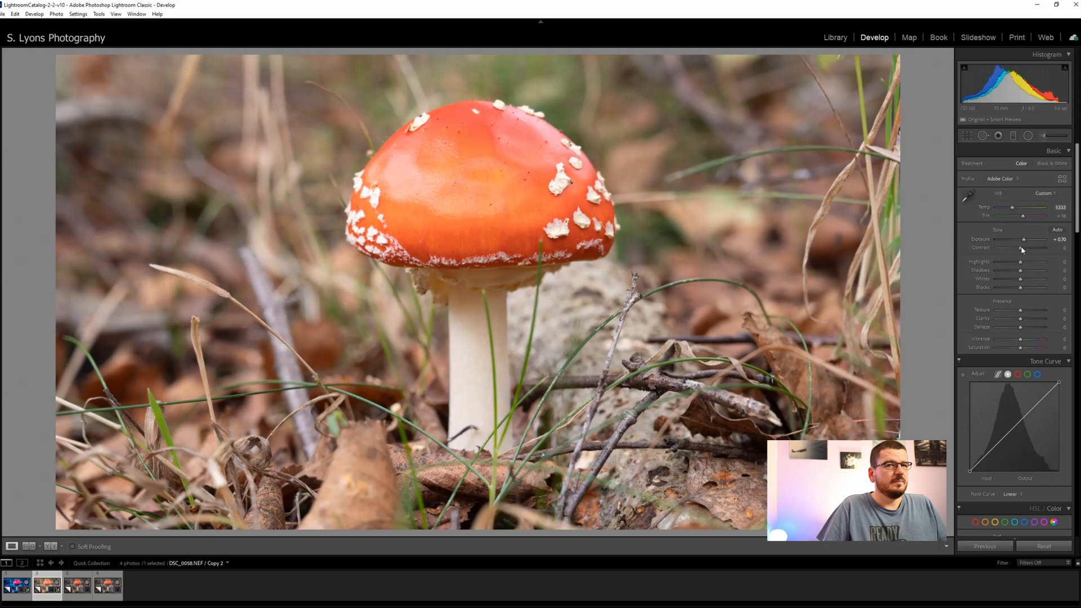
Set the second copy's Contrast to -58, Highlights to -44, Shadows to -46, Whites to +37 and Blacks to -88
{"action": "left_click_drag", "start_coordinate": [1019, 248], "coordinate": [1008, 249]}
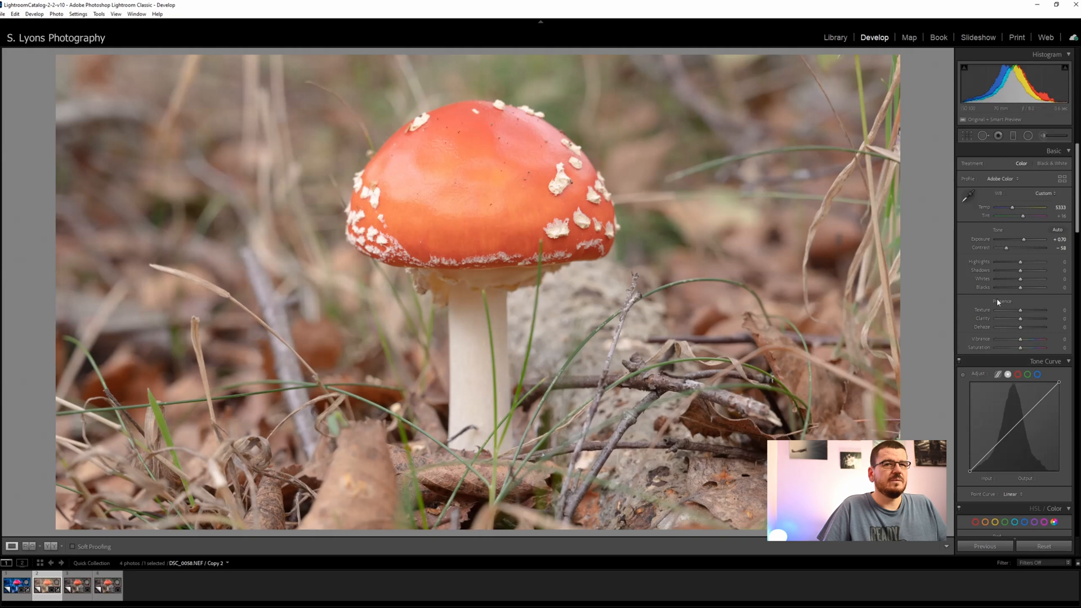
{"action": "left_click_drag", "start_coordinate": [1019, 262], "coordinate": [1009, 274]}
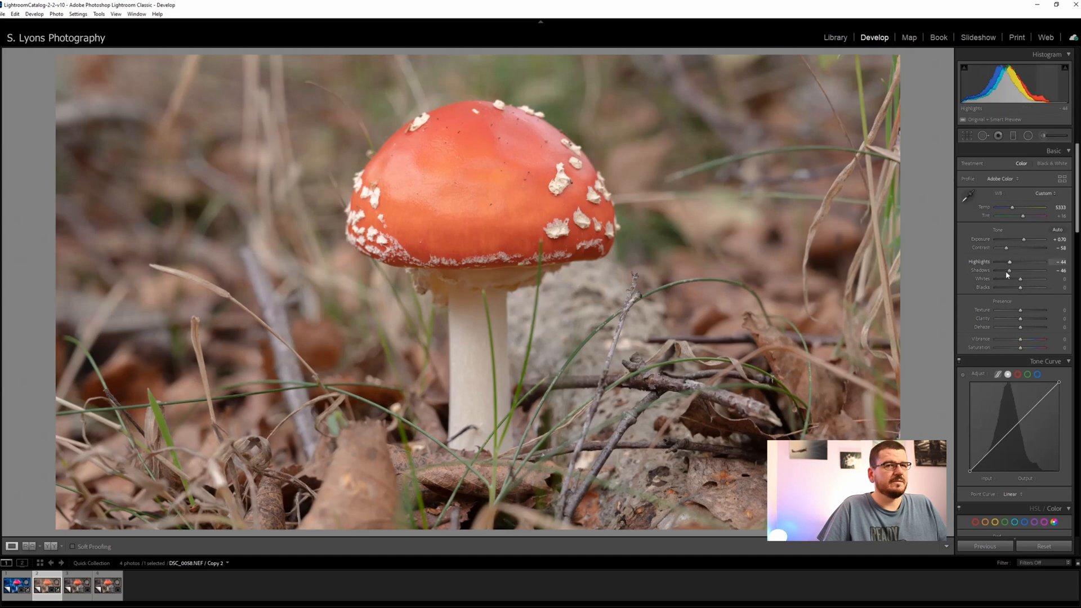
{"action": "left_click_drag", "start_coordinate": [1019, 279], "coordinate": [997, 289]}
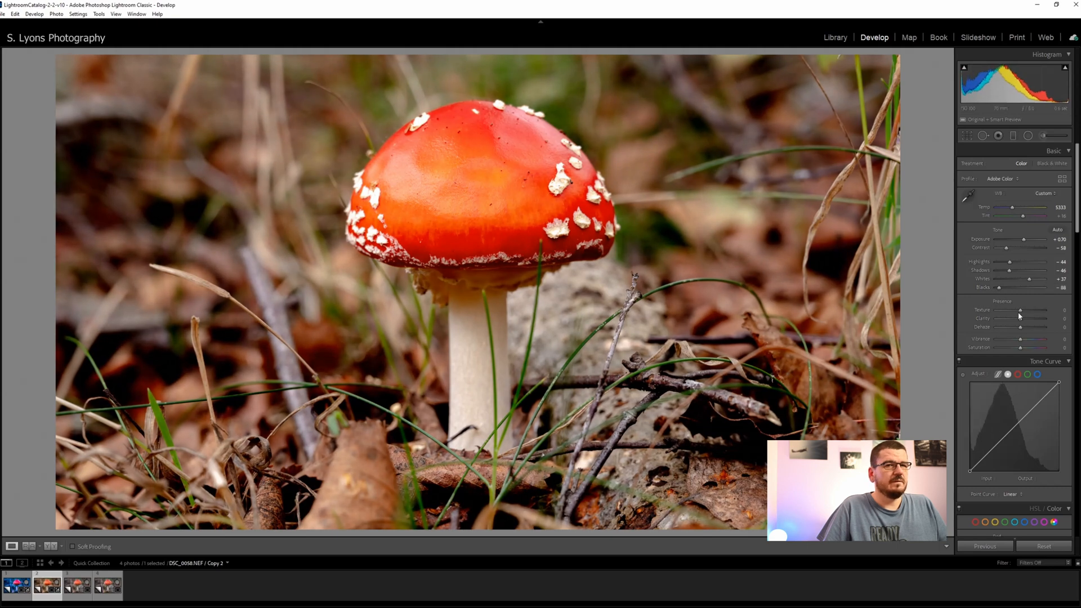
Set Texture to +7, Clarity to +12 and Dehaze to -11, and raise Vibrance slightly to about +5
{"action": "left_click_drag", "start_coordinate": [1018, 313], "coordinate": [1020, 310]}
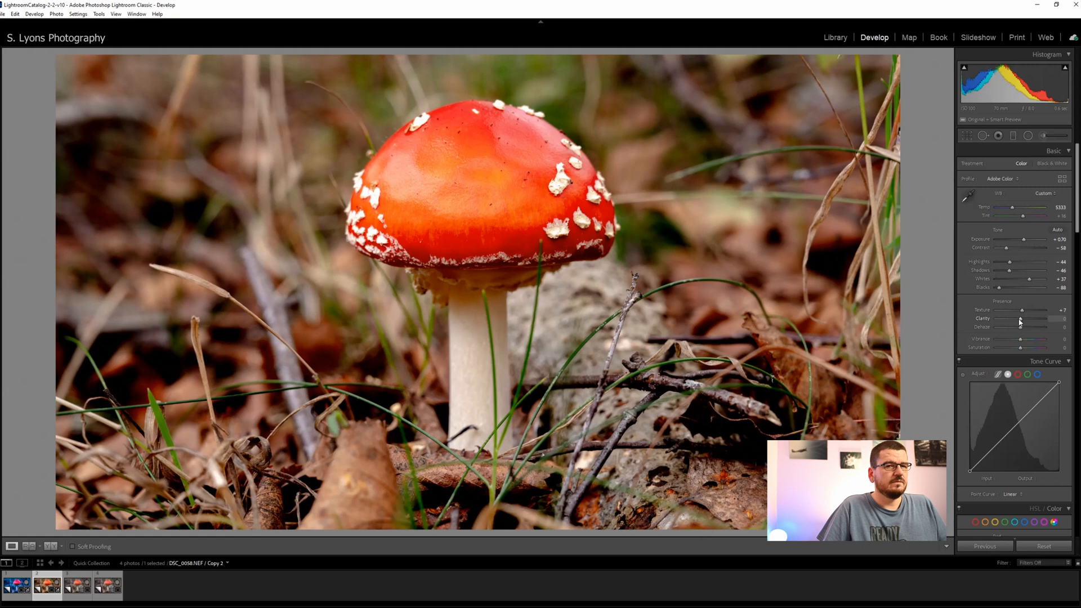
{"action": "left_click_drag", "start_coordinate": [1021, 322], "coordinate": [1021, 322]}
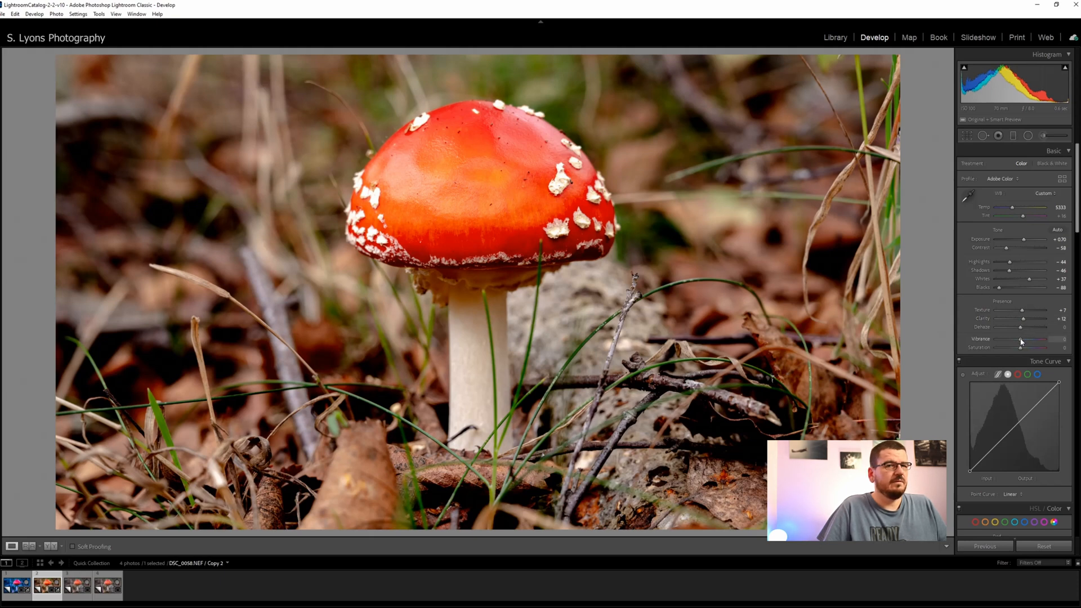
{"action": "mouse_move", "coordinate": [1020, 328]}
{"action": "left_mouse_down"}
{"action": "mouse_move", "coordinate": [1010, 329]}
{"action": "mouse_move", "coordinate": [1033, 330]}
{"action": "mouse_move", "coordinate": [1020, 331]}
{"action": "left_mouse_up"}
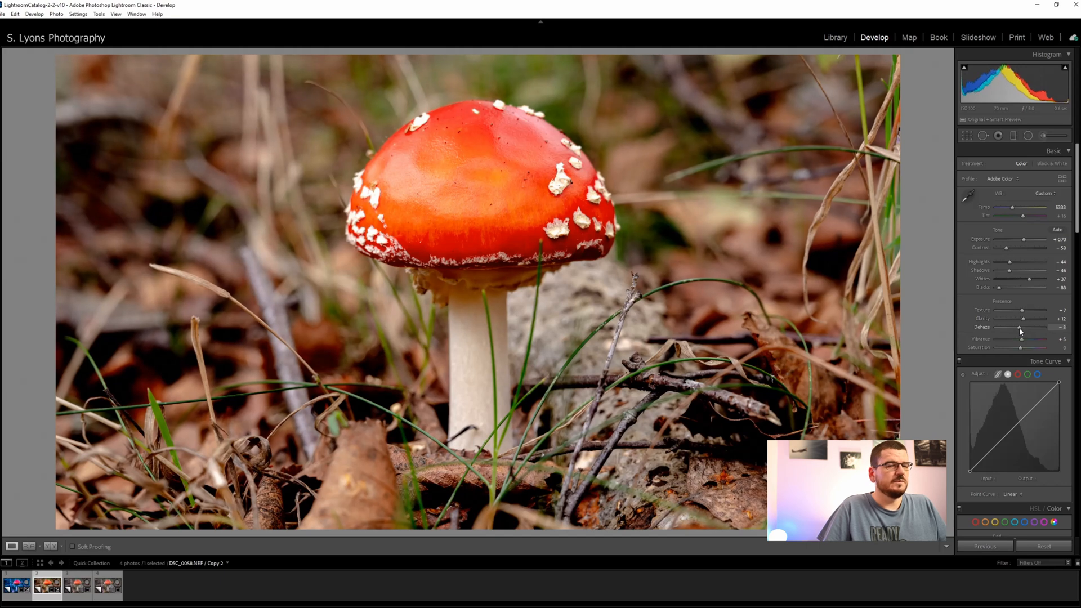
{"action": "left_click_drag", "start_coordinate": [1021, 331], "coordinate": [1021, 331]}
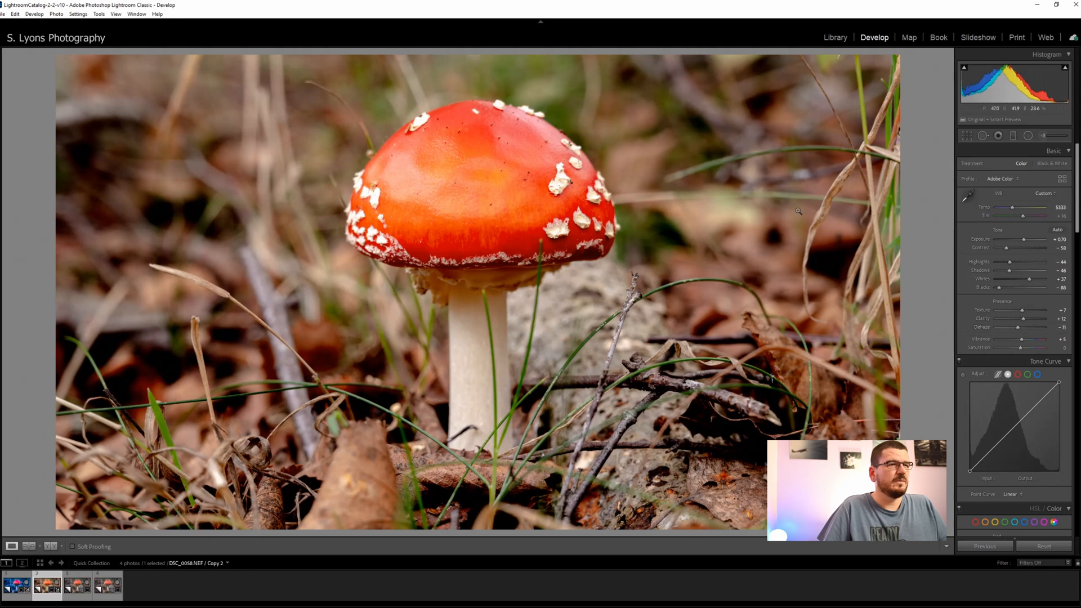
Mute the cool colours by setting Green and Aqua saturation to -87 and Blue saturation to about -83
{"action": "scroll", "coordinate": [966, 330], "scroll_direction": "down", "scroll_amount": 3}
{"action": "scroll", "coordinate": [974, 313], "scroll_direction": "down", "scroll_amount": 9}
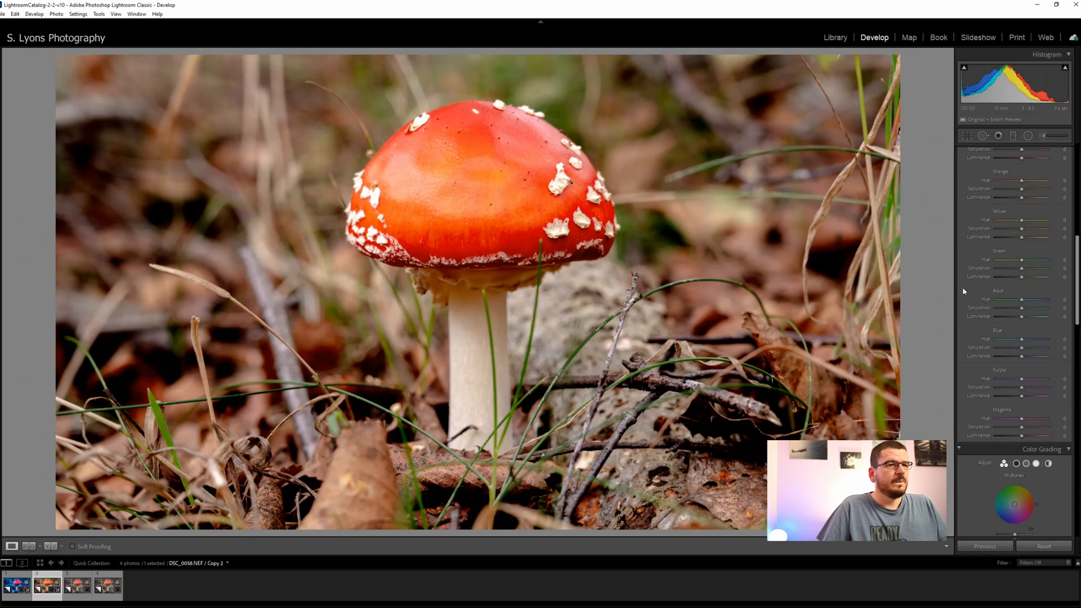
{"action": "left_click_drag", "start_coordinate": [1024, 269], "coordinate": [997, 271]}
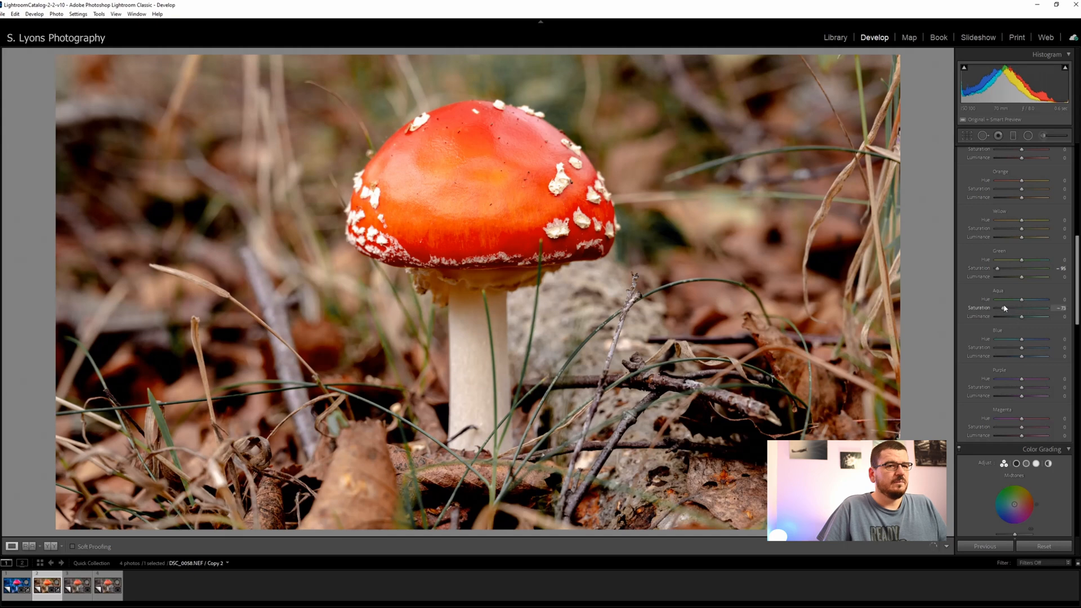
{"action": "left_click_drag", "start_coordinate": [998, 272], "coordinate": [999, 272]}
{"action": "scroll", "coordinate": [993, 278], "scroll_direction": "up", "scroll_amount": 3}
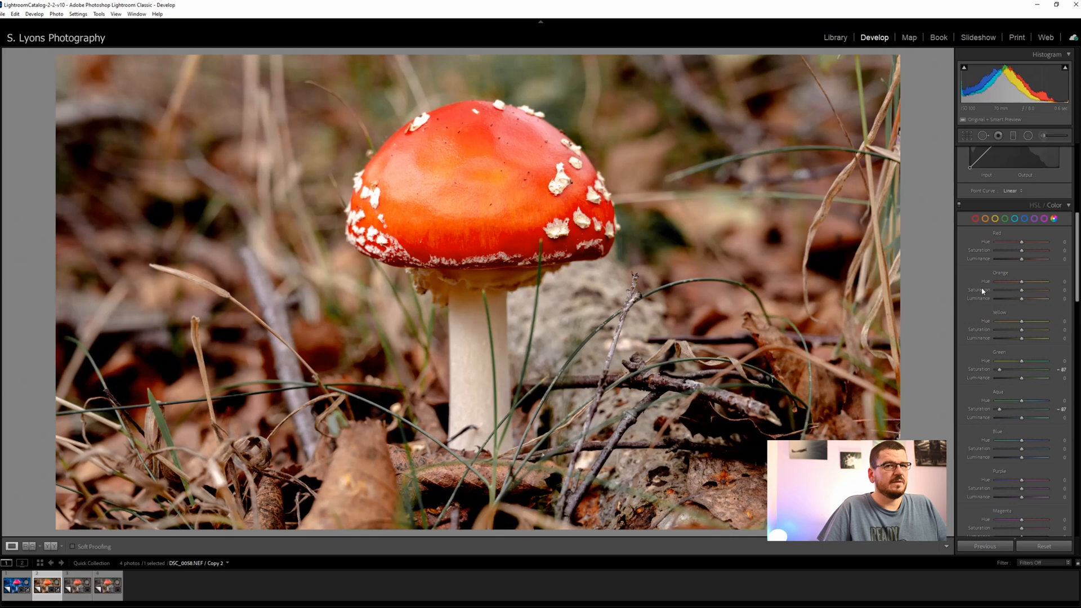
{"action": "scroll", "coordinate": [975, 311], "scroll_direction": "down", "scroll_amount": 3}
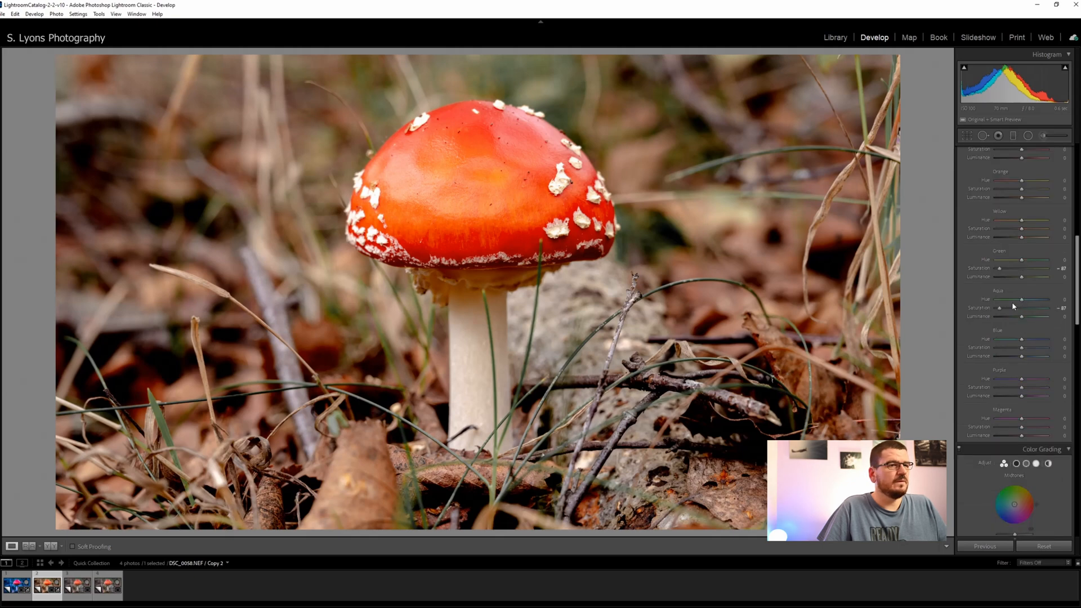
{"action": "left_click_drag", "start_coordinate": [1021, 350], "coordinate": [1000, 349]}
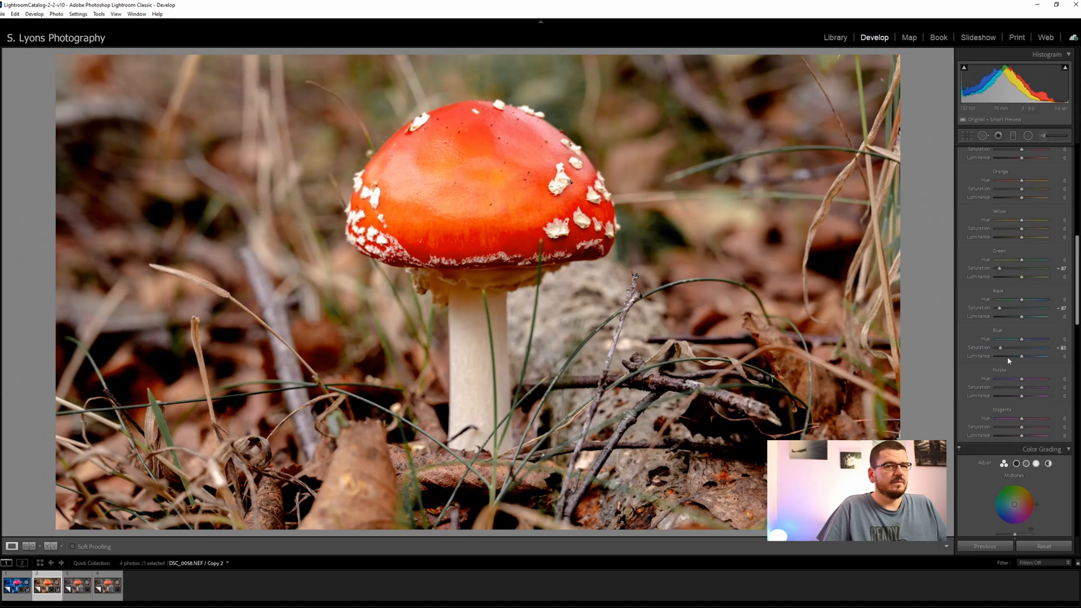
{"action": "scroll", "coordinate": [997, 281], "scroll_direction": "up", "scroll_amount": 3}
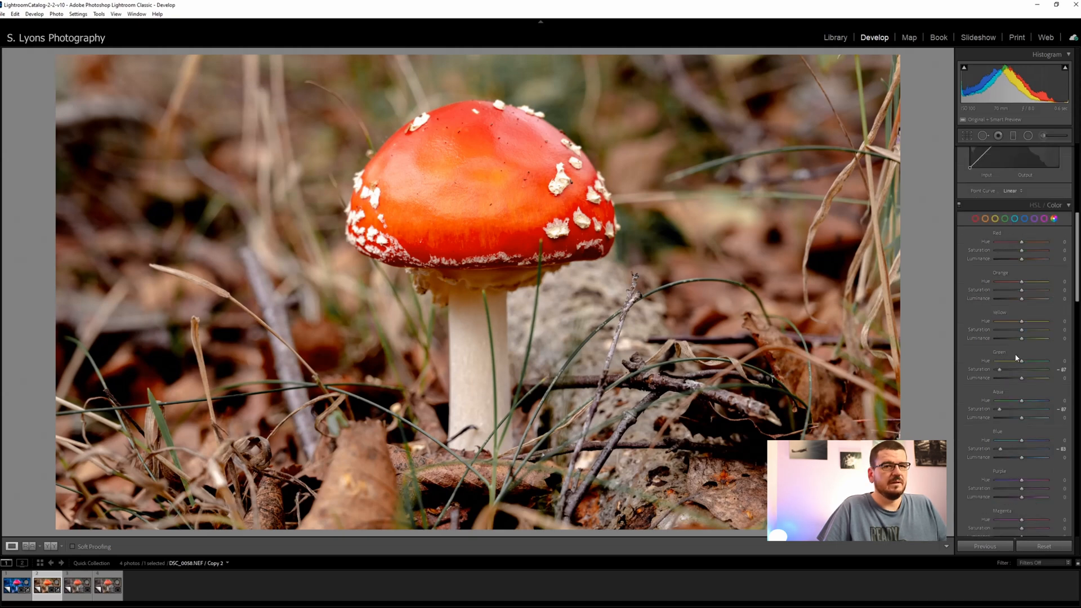
Set Orange hue to -25 and saturation to -55, Yellow saturation to -62 and Green luminance to +68, and compare with the unedited version
{"action": "scroll", "coordinate": [1002, 359], "scroll_direction": "down", "scroll_amount": 3}
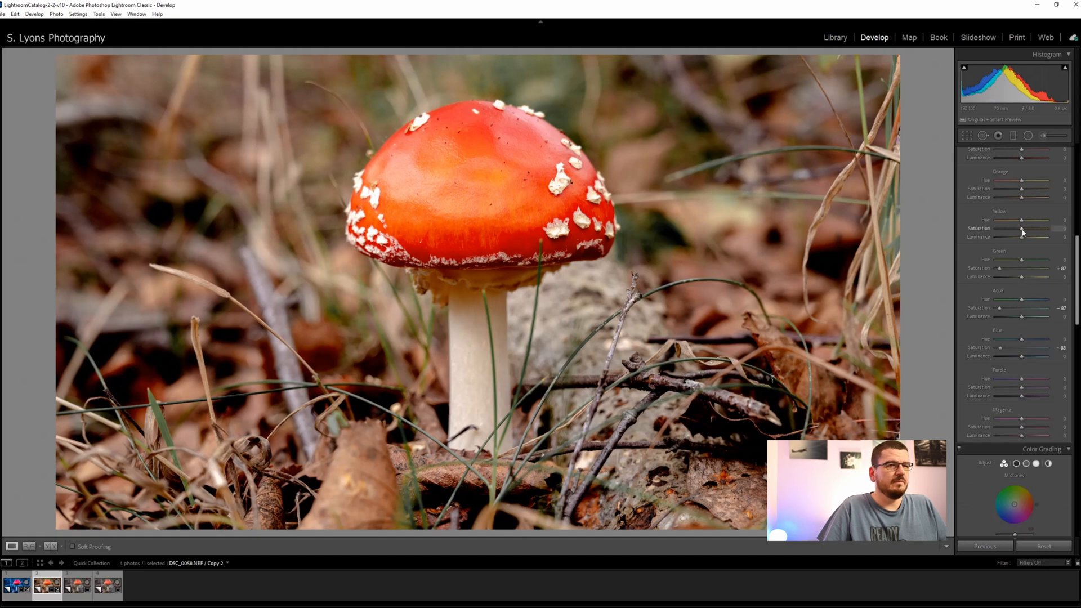
{"action": "left_click_drag", "start_coordinate": [1021, 228], "coordinate": [1007, 232]}
{"action": "mouse_move", "coordinate": [1021, 184]}
{"action": "left_mouse_down"}
{"action": "mouse_move", "coordinate": [981, 186]}
{"action": "mouse_move", "coordinate": [1016, 186]}
{"action": "mouse_move", "coordinate": [1007, 191]}
{"action": "left_mouse_up"}
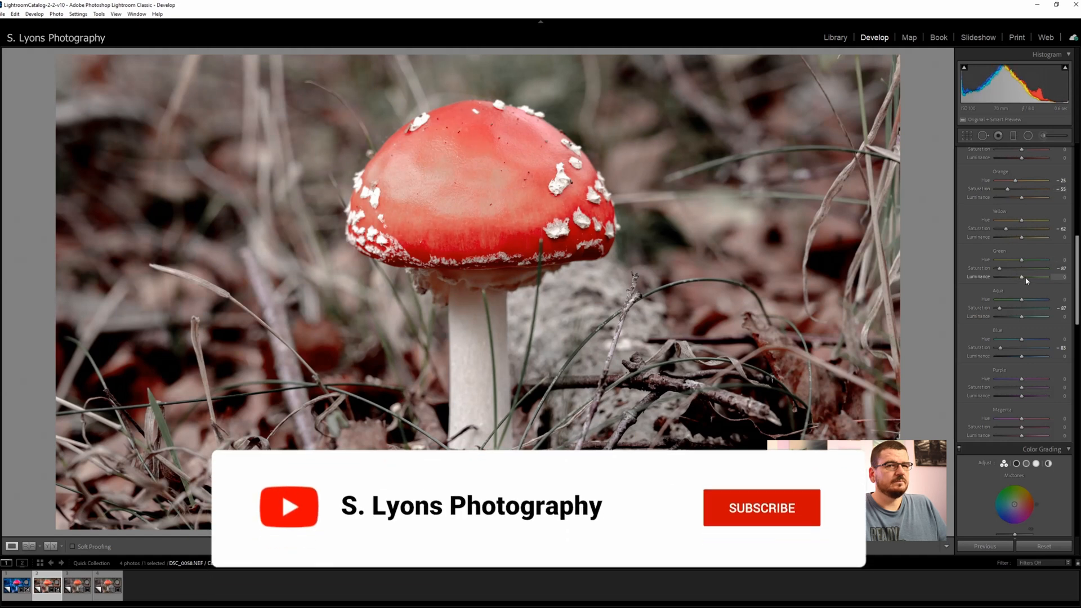
{"action": "left_click_drag", "start_coordinate": [1024, 277], "coordinate": [1038, 276]}
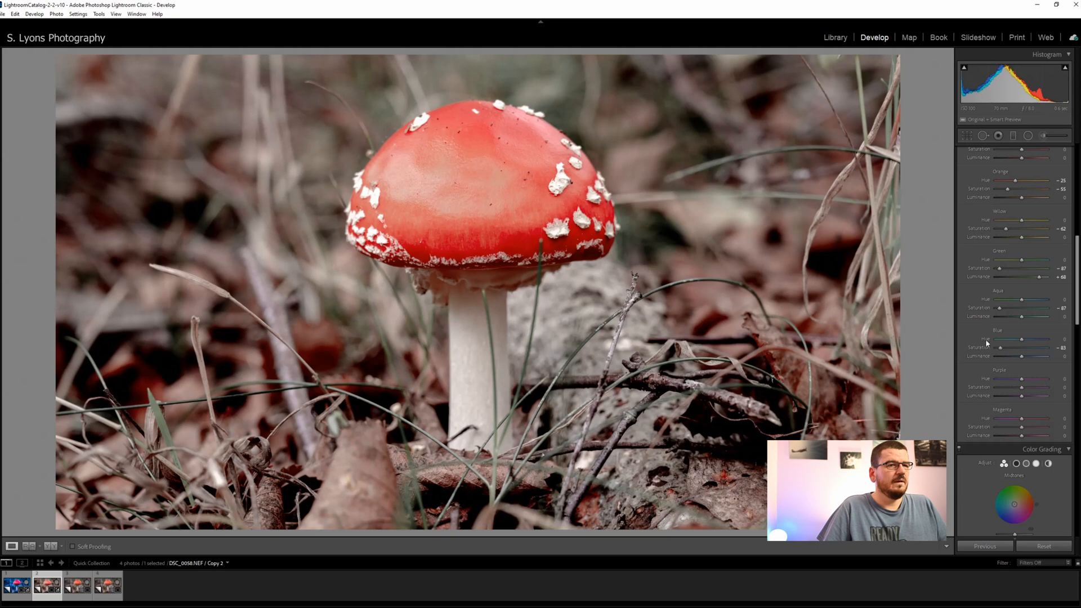
{"action": "key", "text": "backslash"}
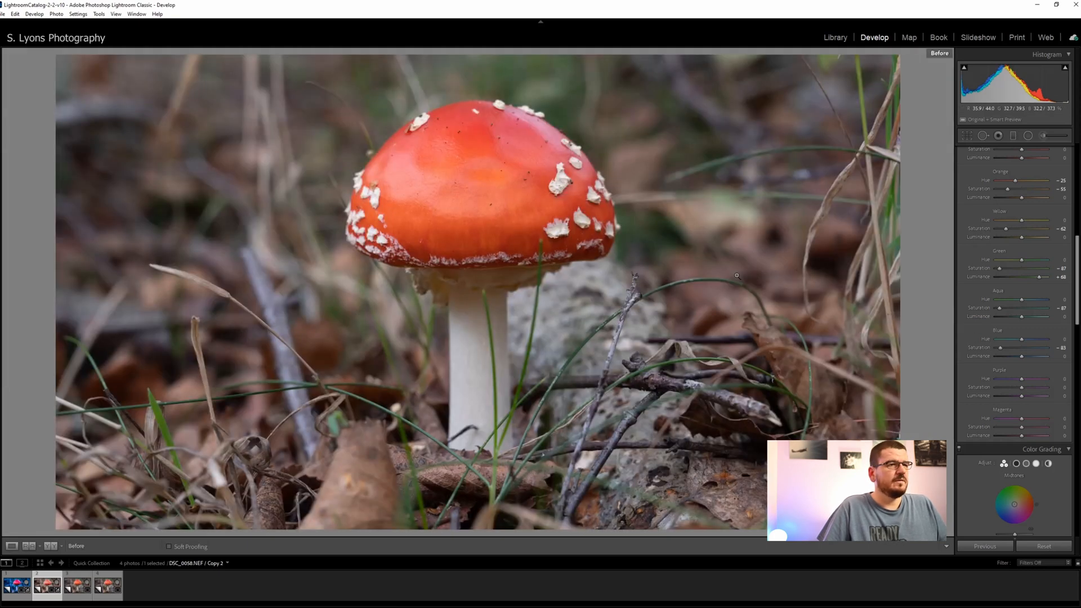
{"action": "key", "text": "backslash"}
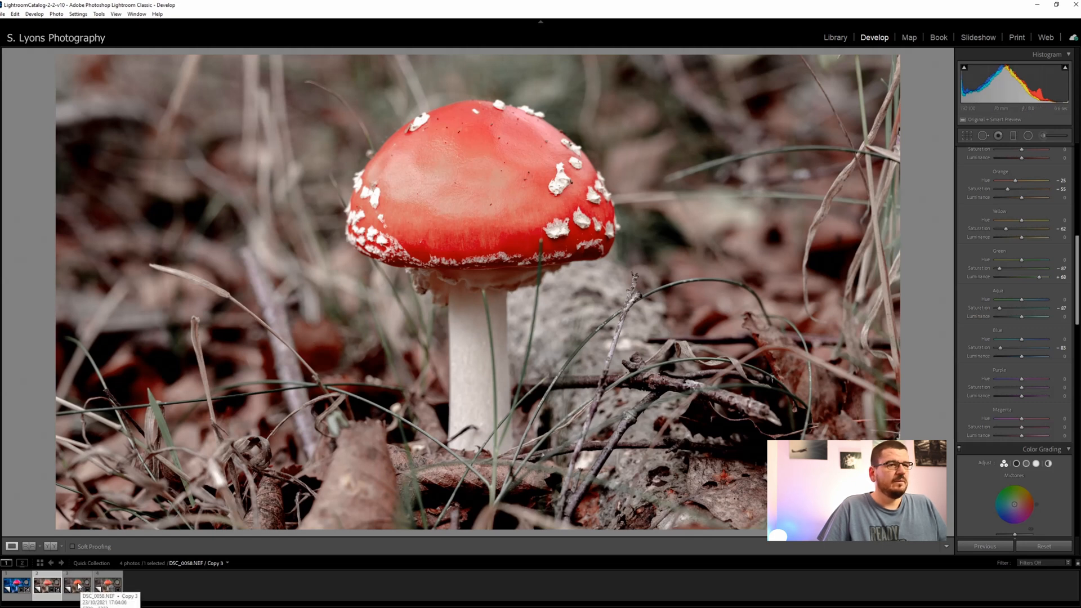
Switch to the third copy of the photo and set Exposure to -1.40 and Contrast to +28
{"action": "left_click", "coordinate": [77, 587]}
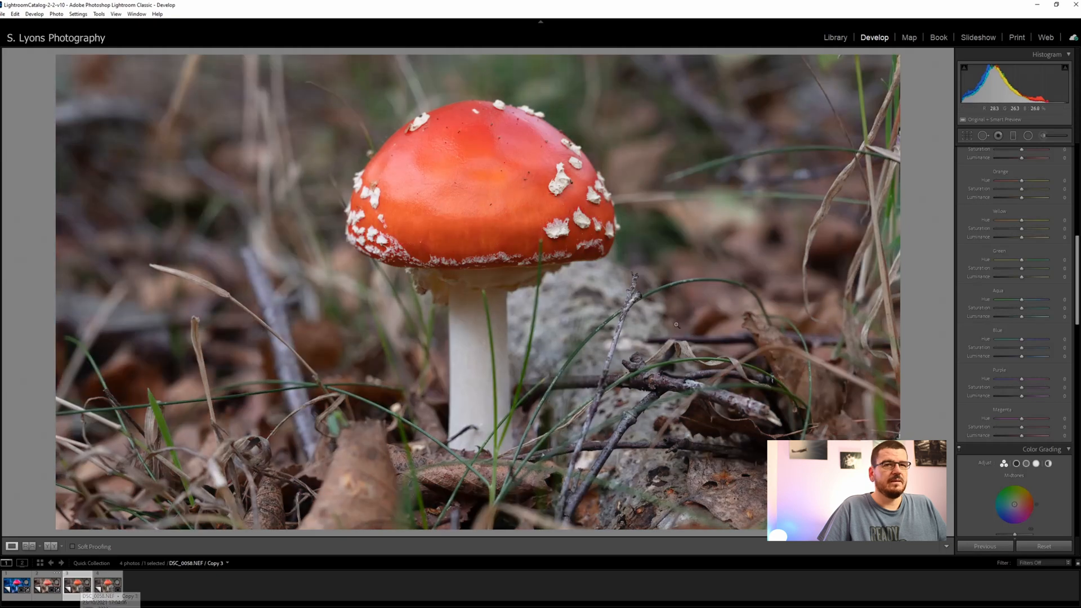
{"action": "scroll", "coordinate": [982, 267], "scroll_direction": "up", "scroll_amount": 10}
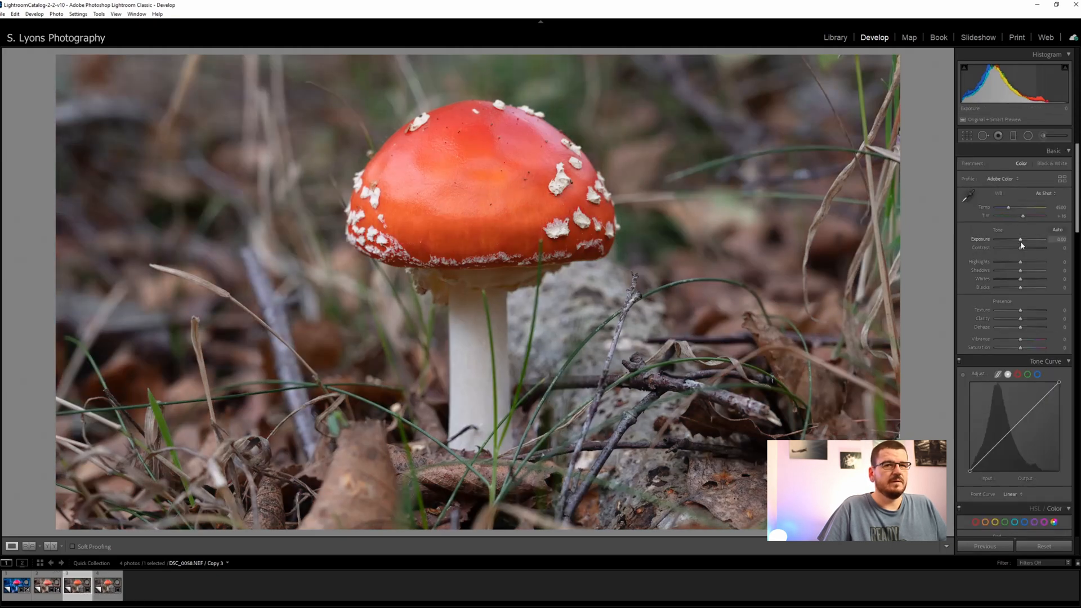
{"action": "left_click_drag", "start_coordinate": [1020, 239], "coordinate": [1014, 242]}
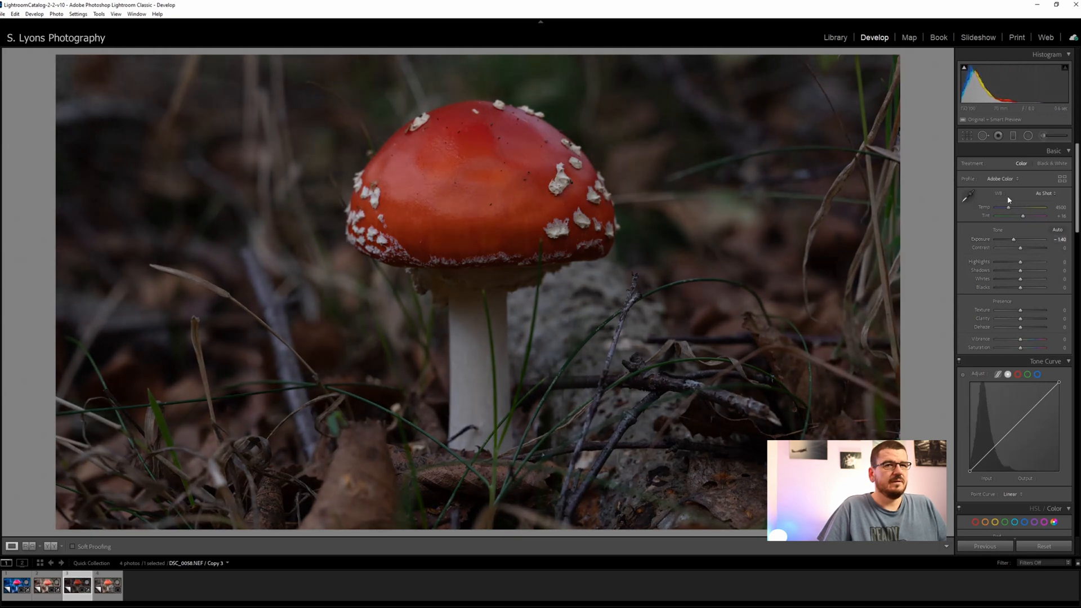
{"action": "left_click_drag", "start_coordinate": [1019, 248], "coordinate": [1027, 251]}
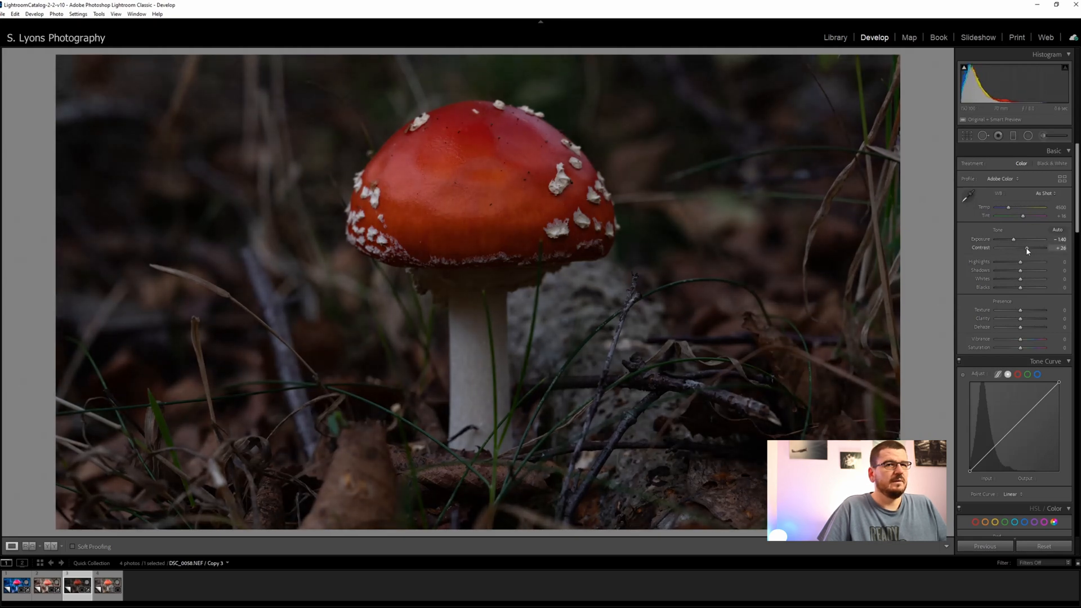
Place a radial filter around the mushroom cap and upper stem, and darken the surroundings with Exposure at about -0.62
{"action": "left_click", "coordinate": [1035, 139]}
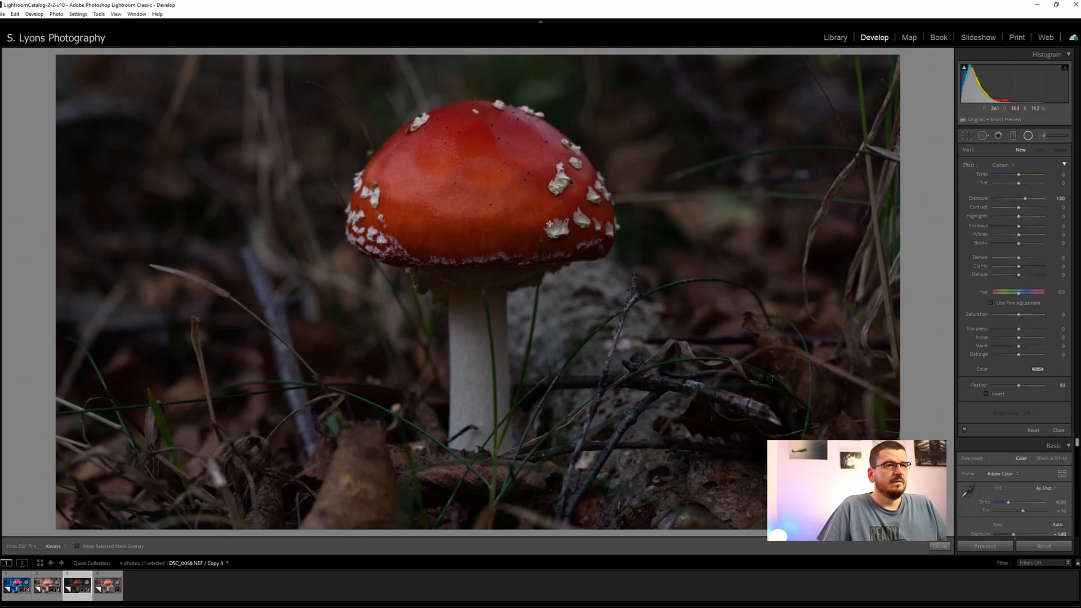
{"action": "left_click_drag", "start_coordinate": [454, 197], "coordinate": [628, 359]}
{"action": "left_click_drag", "start_coordinate": [467, 200], "coordinate": [479, 229]}
{"action": "left_click_drag", "start_coordinate": [478, 387], "coordinate": [478, 402]}
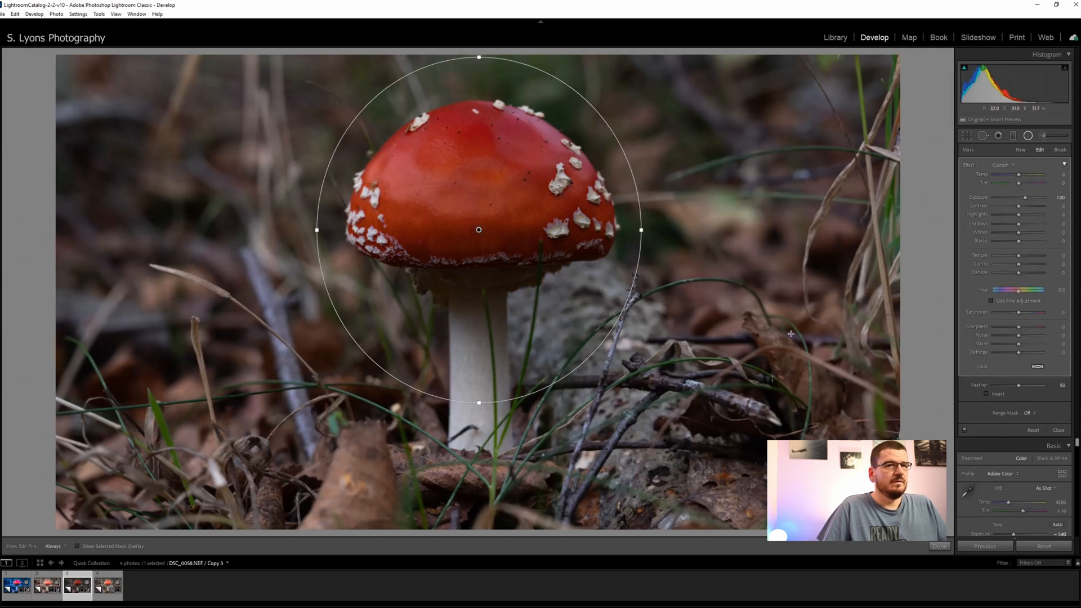
{"action": "left_click_drag", "start_coordinate": [1026, 194], "coordinate": [1018, 201]}
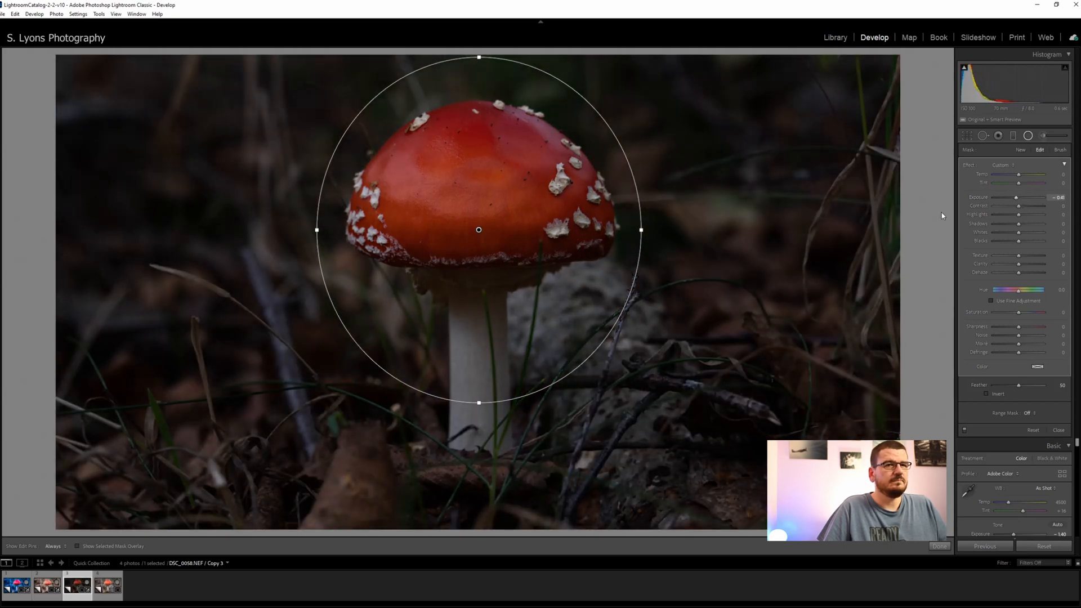
{"action": "left_click_drag", "start_coordinate": [1016, 202], "coordinate": [1017, 203]}
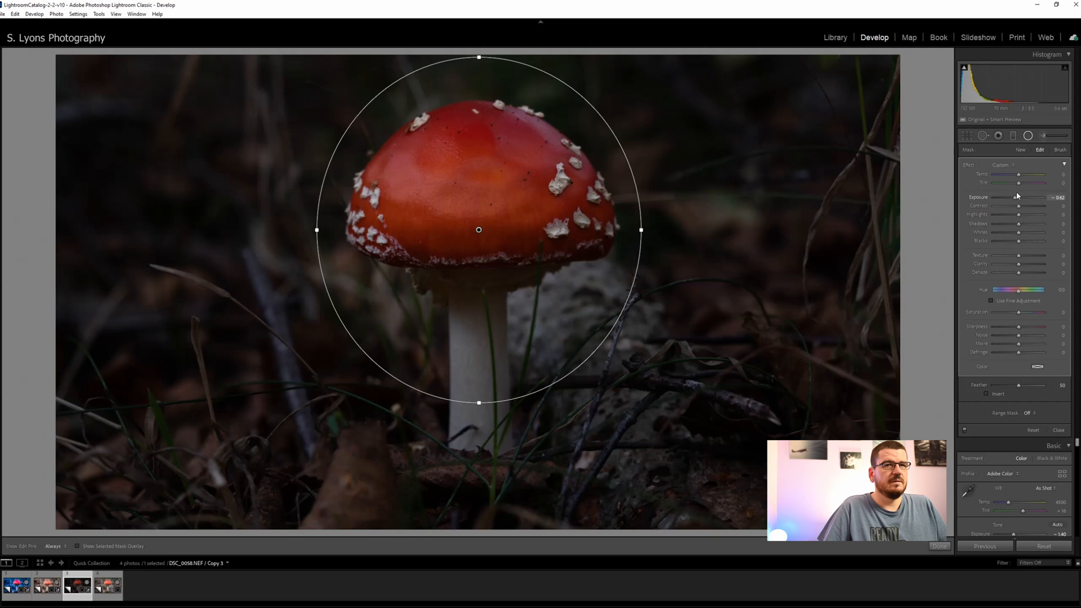
{"action": "left_click", "coordinate": [938, 546]}
Set the third copy's Highlights to +65, Shadows to -40, Whites to +28 and Blacks to -35
{"action": "left_click_drag", "start_coordinate": [1020, 262], "coordinate": [1011, 288]}
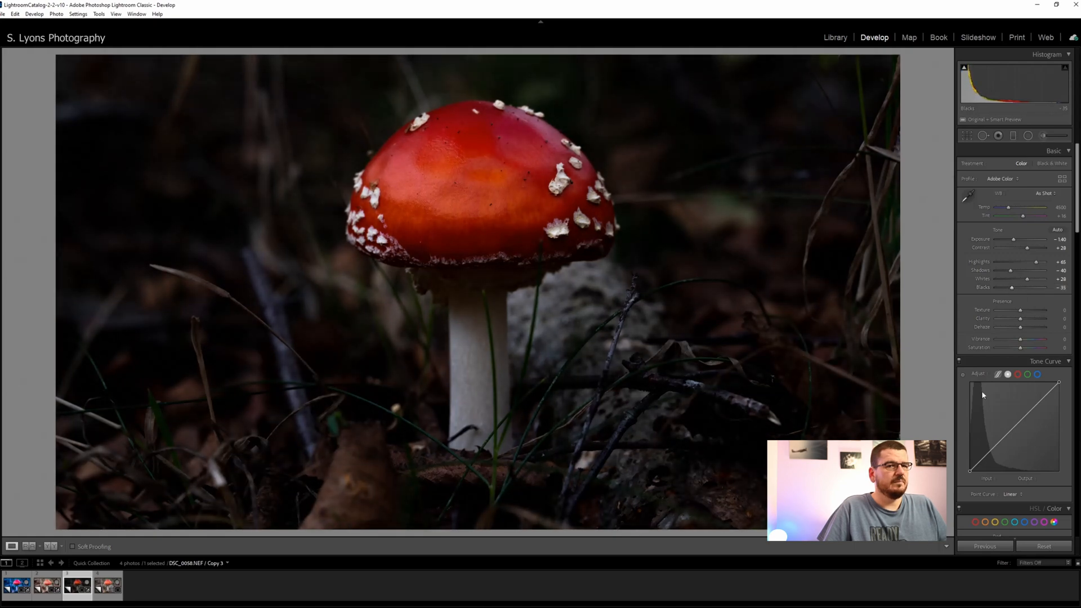
Shape a faded S tone curve: lift the black point, lower the white point to 214, pull down the shadows and raise input 187 to 192
{"action": "scroll", "coordinate": [990, 285], "scroll_direction": "down", "scroll_amount": 3}
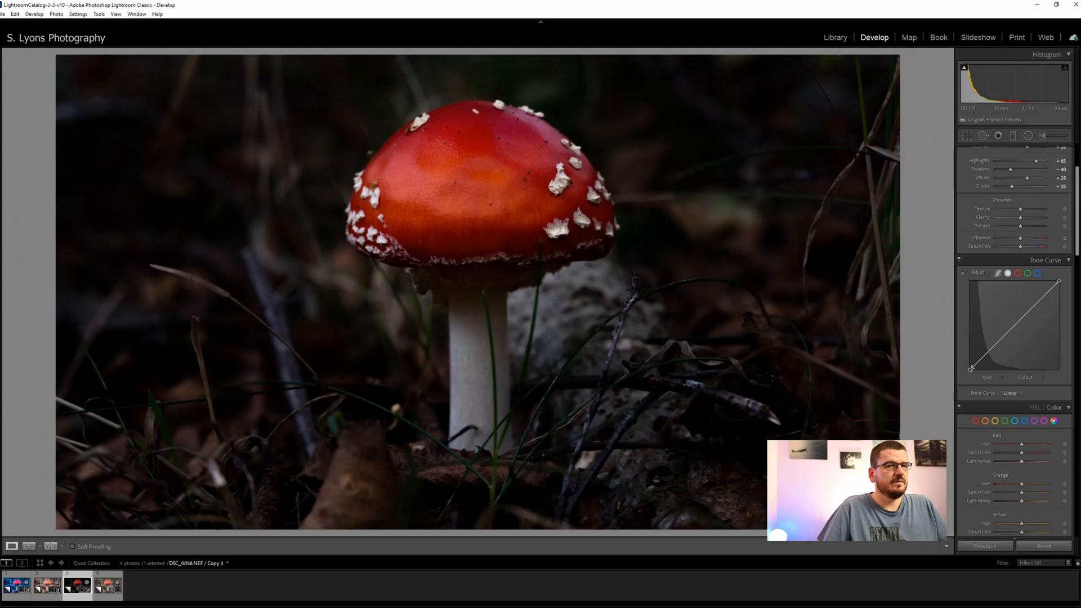
{"action": "left_click_drag", "start_coordinate": [969, 369], "coordinate": [965, 360]}
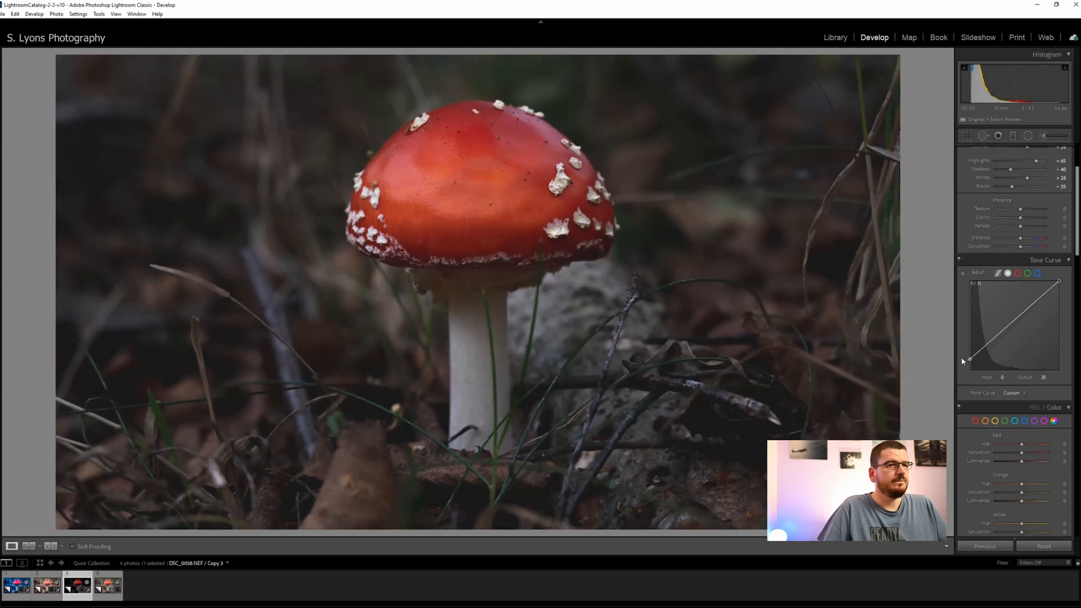
{"action": "left_click_drag", "start_coordinate": [1058, 283], "coordinate": [1058, 295]}
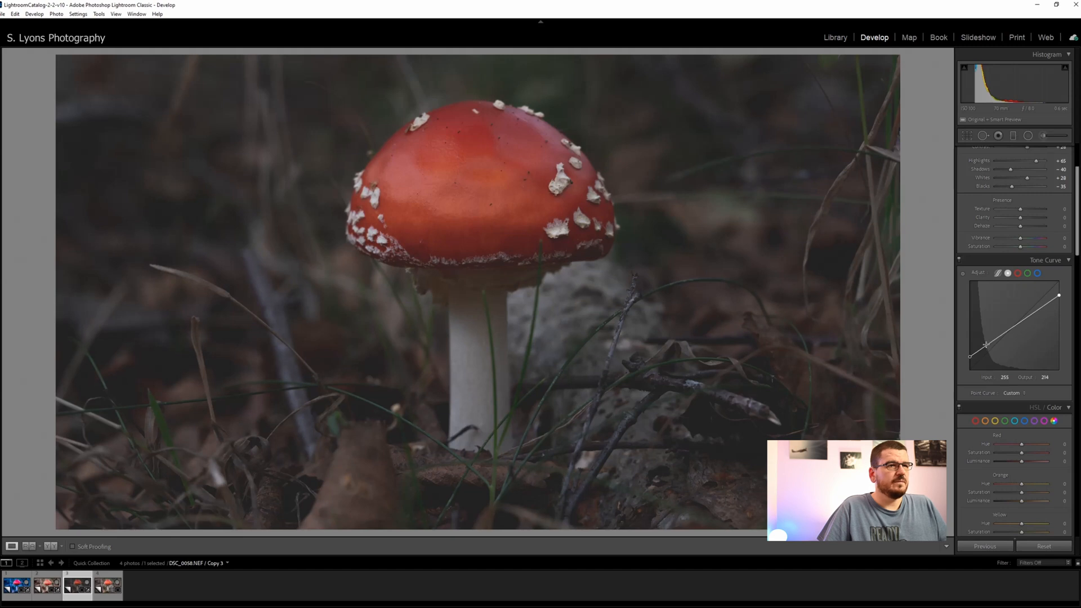
{"action": "left_click_drag", "start_coordinate": [991, 341], "coordinate": [992, 348]}
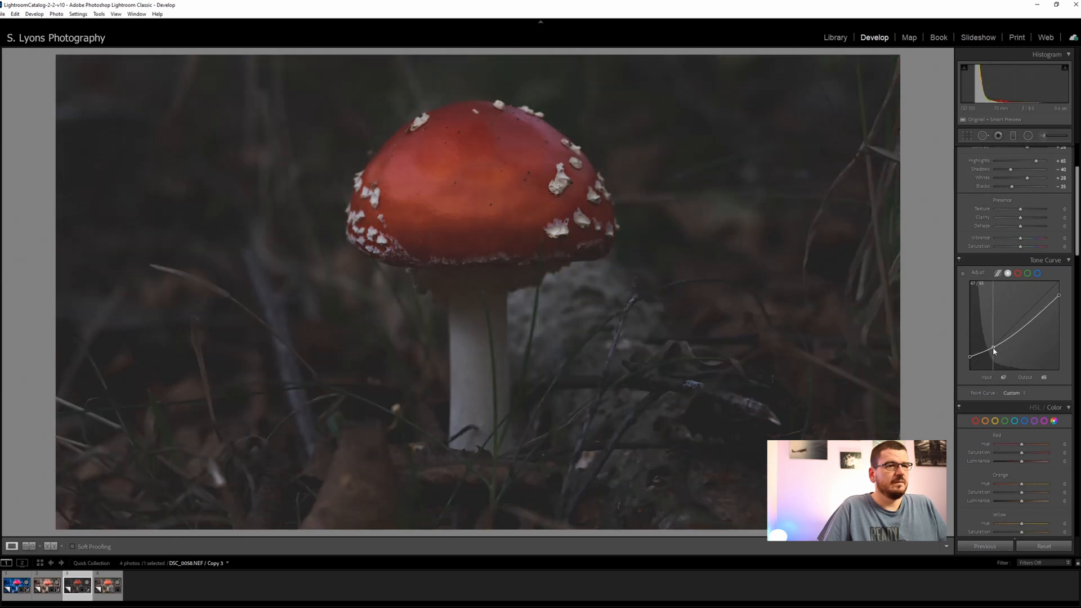
{"action": "left_click_drag", "start_coordinate": [1042, 313], "coordinate": [1043, 317]}
{"action": "left_click_drag", "start_coordinate": [1037, 313], "coordinate": [1037, 302]}
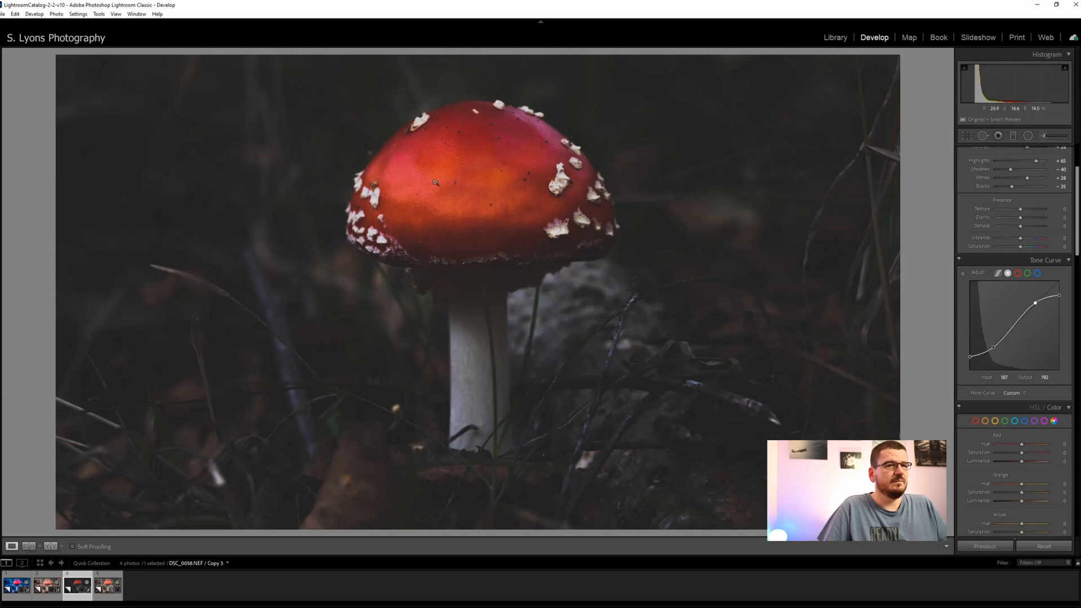
Color grade the shadows orange with hue 37 and saturation 25, and the highlights green with hue 107 and saturation 28
{"action": "scroll", "coordinate": [972, 366], "scroll_direction": "down", "scroll_amount": 5}
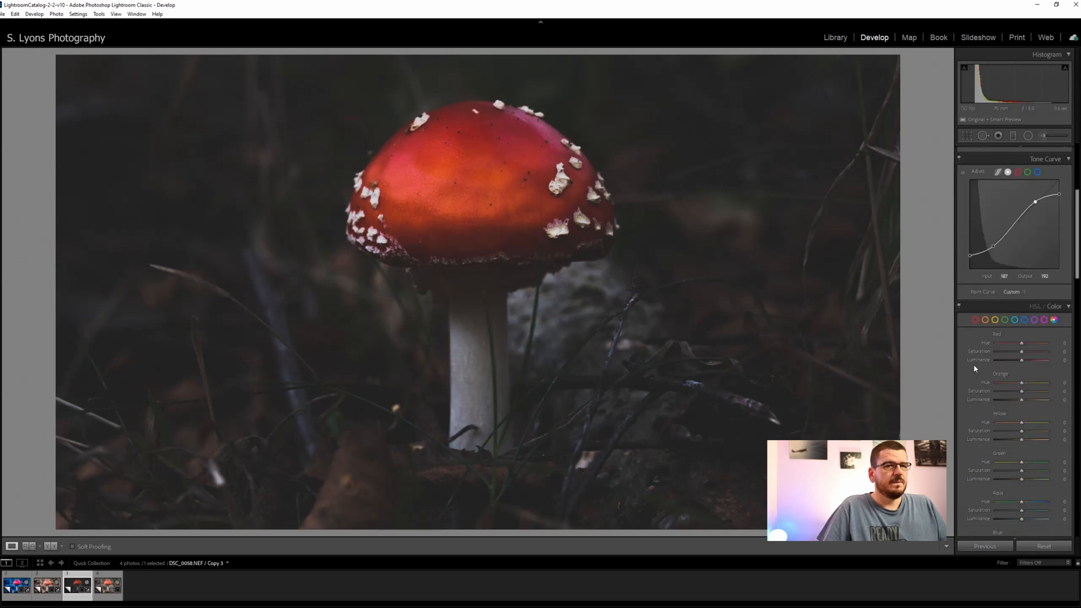
{"action": "scroll", "coordinate": [977, 350], "scroll_direction": "down", "scroll_amount": 10}
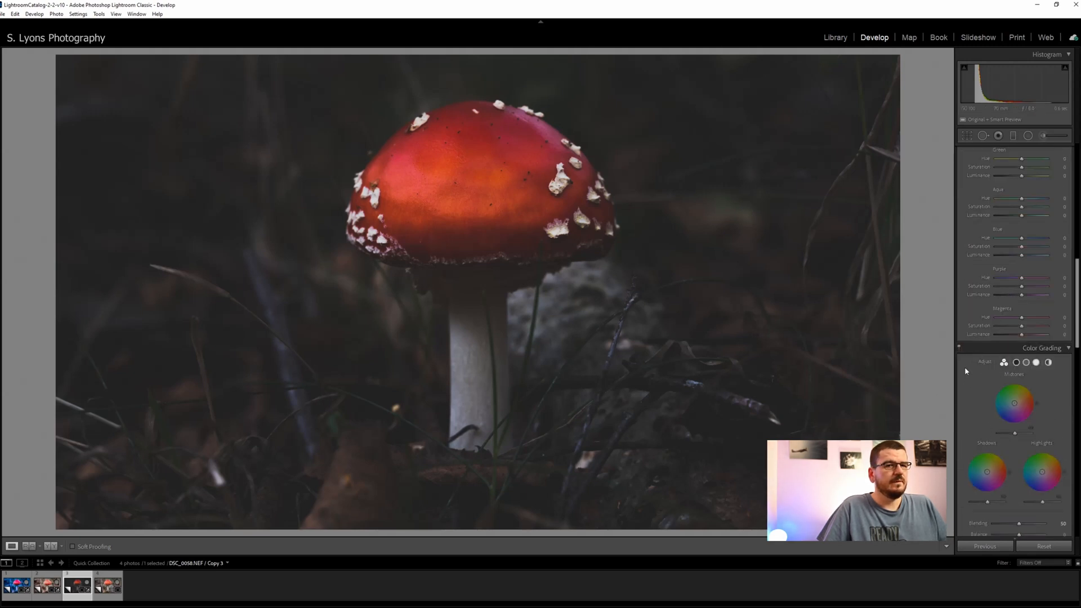
{"action": "left_click_drag", "start_coordinate": [987, 370], "coordinate": [991, 366]}
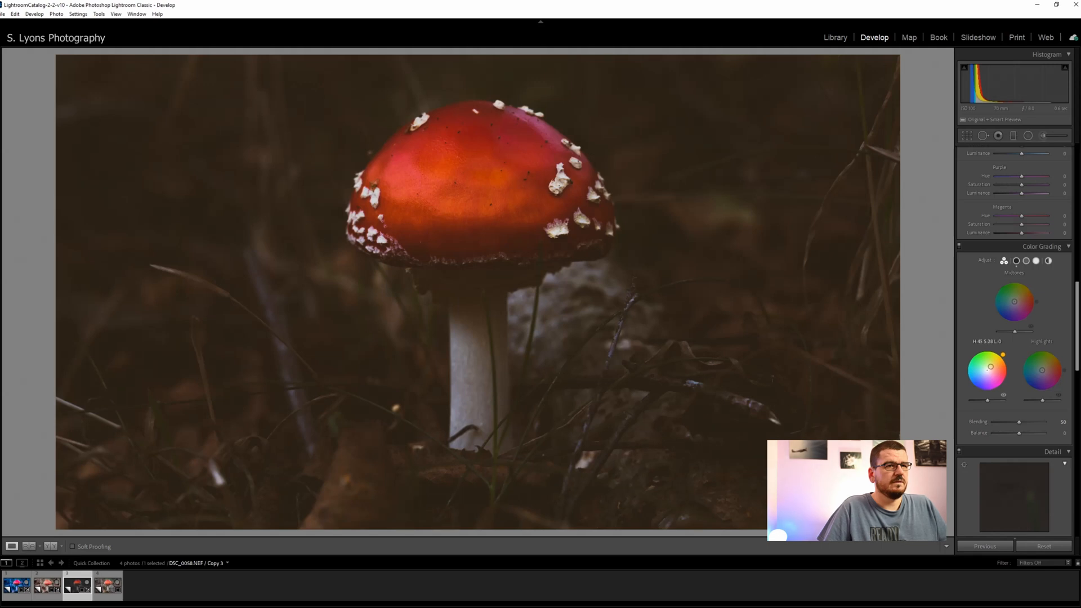
{"action": "mouse_move", "coordinate": [989, 366]}
{"action": "left_mouse_down"}
{"action": "mouse_move", "coordinate": [1050, 378]}
{"action": "mouse_move", "coordinate": [1039, 381]}
{"action": "mouse_move", "coordinate": [1050, 366]}
{"action": "mouse_move", "coordinate": [1029, 381]}
{"action": "mouse_move", "coordinate": [1022, 362]}
{"action": "mouse_move", "coordinate": [1037, 349]}
{"action": "left_mouse_up"}
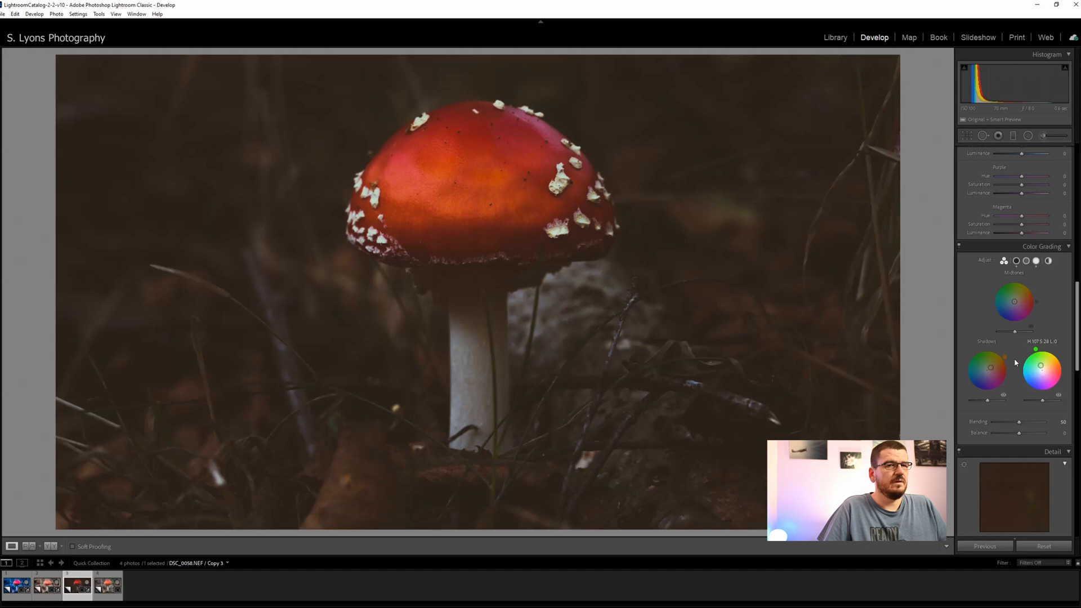
Mute the third copy's cool colours by setting saturation to -57 for Green, -52 for Aqua and -55 for Blue
{"action": "scroll", "coordinate": [980, 379], "scroll_direction": "up", "scroll_amount": 5}
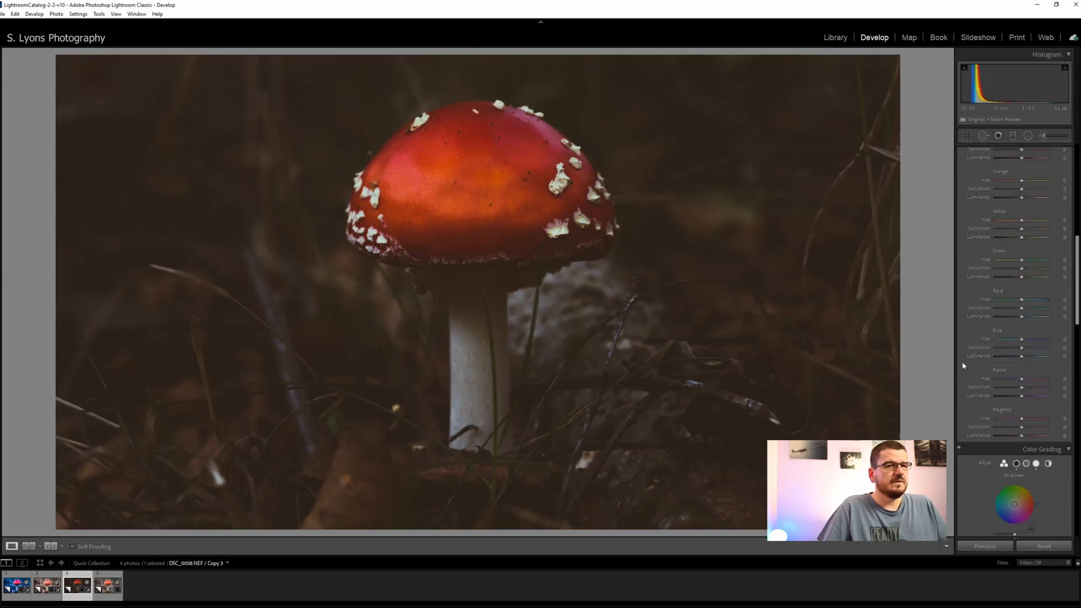
{"action": "scroll", "coordinate": [961, 392], "scroll_direction": "down", "scroll_amount": 5}
{"action": "scroll", "coordinate": [987, 378], "scroll_direction": "up", "scroll_amount": 5}
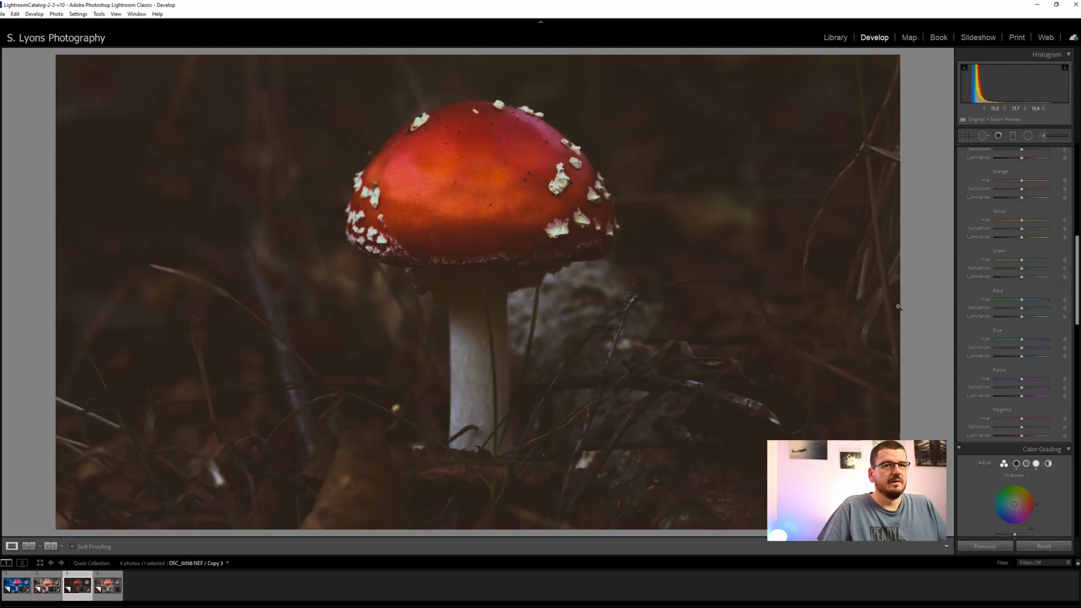
{"action": "left_click_drag", "start_coordinate": [1002, 272], "coordinate": [1010, 310]}
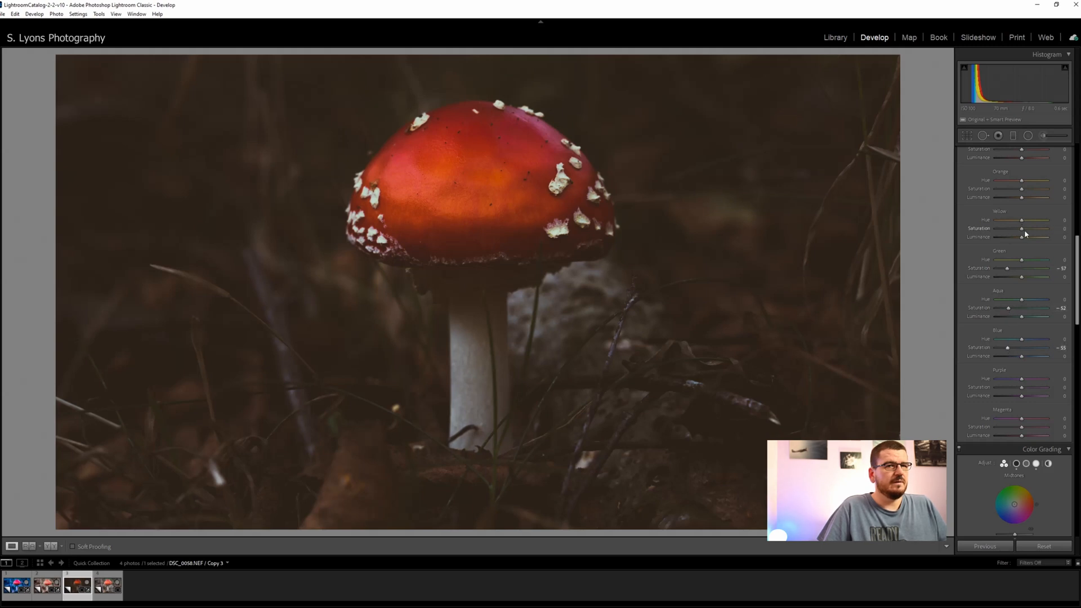
Set Yellow saturation to -48 and Yellow luminance to -27, and compare the third copy with its unedited version
{"action": "mouse_move", "coordinate": [1021, 238]}
{"action": "left_mouse_down"}
{"action": "mouse_move", "coordinate": [1037, 241]}
{"action": "mouse_move", "coordinate": [1009, 241]}
{"action": "left_mouse_up"}
{"action": "left_click_drag", "start_coordinate": [1017, 242], "coordinate": [1015, 242]}
{"action": "left_click_drag", "start_coordinate": [1012, 231], "coordinate": [1011, 231]}
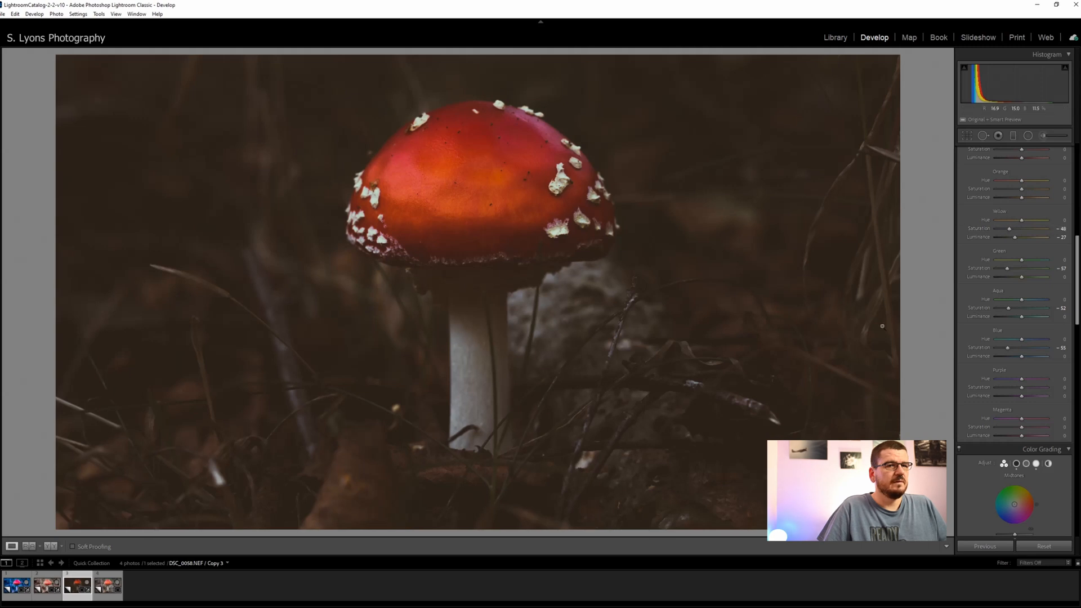
{"action": "scroll", "coordinate": [977, 278], "scroll_direction": "down", "scroll_amount": 4}
{"action": "scroll", "coordinate": [977, 279], "scroll_direction": "down", "scroll_amount": 2}
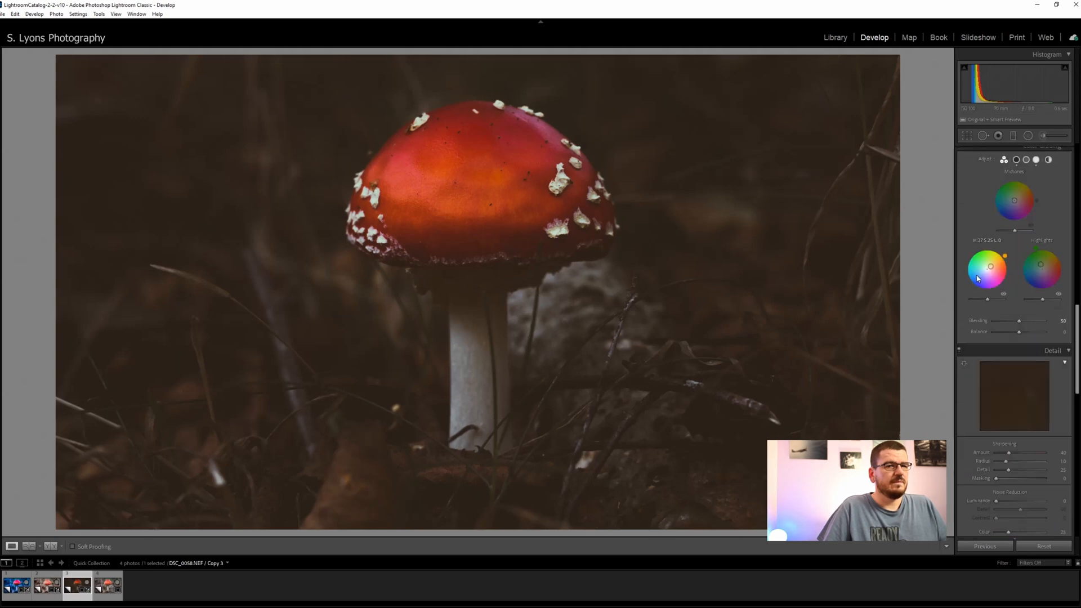
{"action": "scroll", "coordinate": [977, 278], "scroll_direction": "up", "scroll_amount": 6}
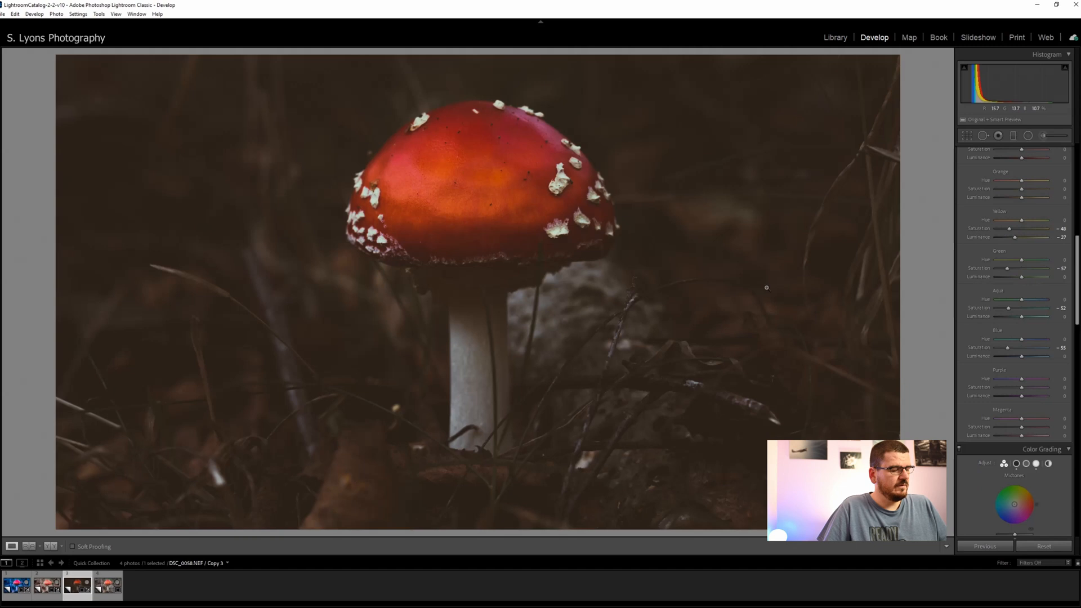
{"action": "key", "text": "backslash"}
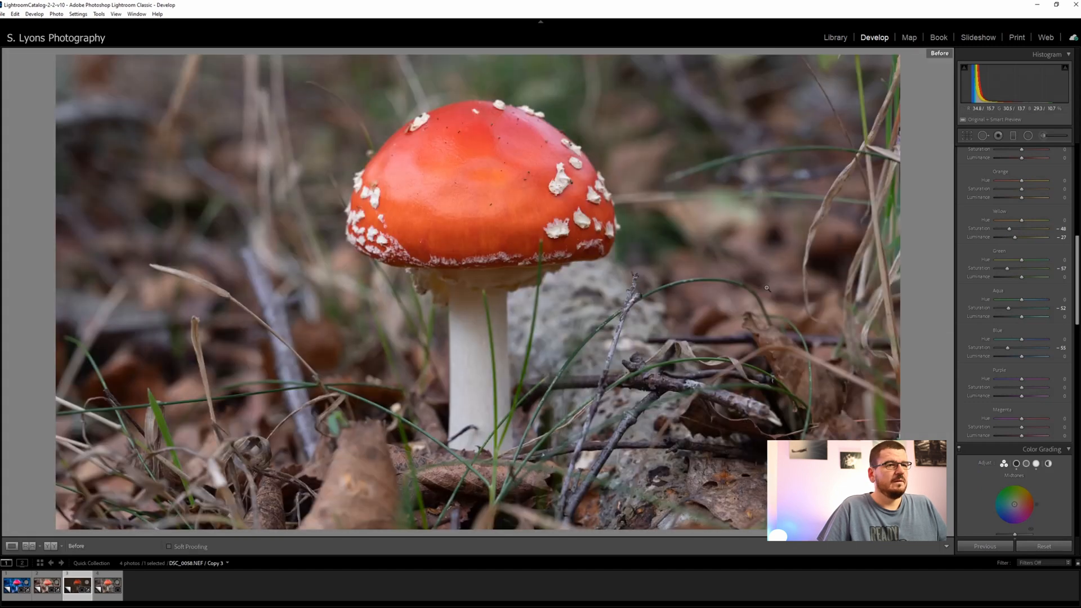
{"action": "key", "text": "backslash"}
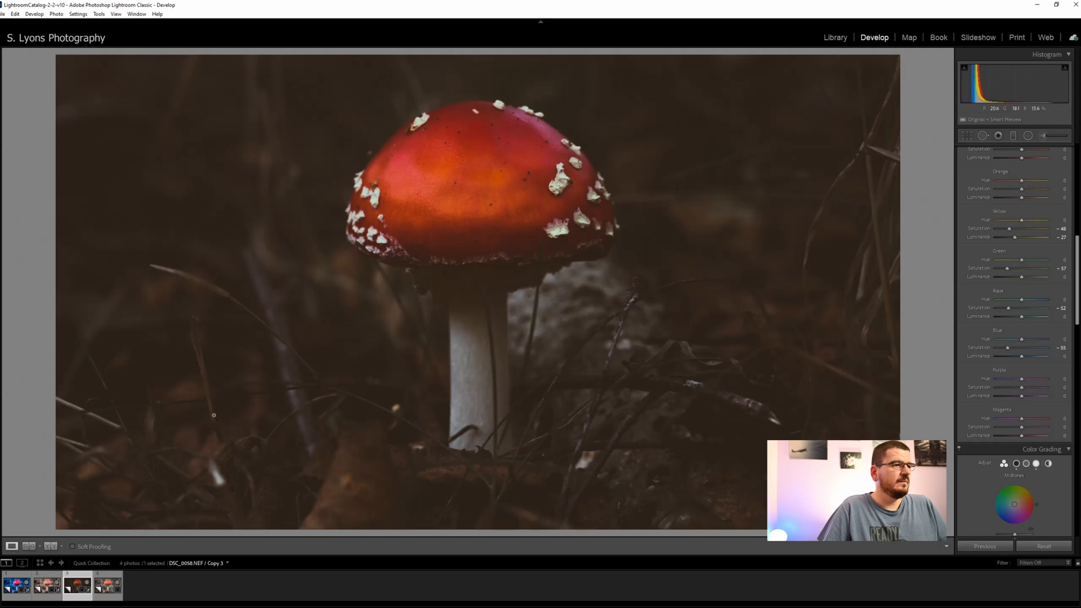
Switch to the fourth copy, convert it to Black & White and set Exposure to about +0.88
{"action": "left_click", "coordinate": [107, 585]}
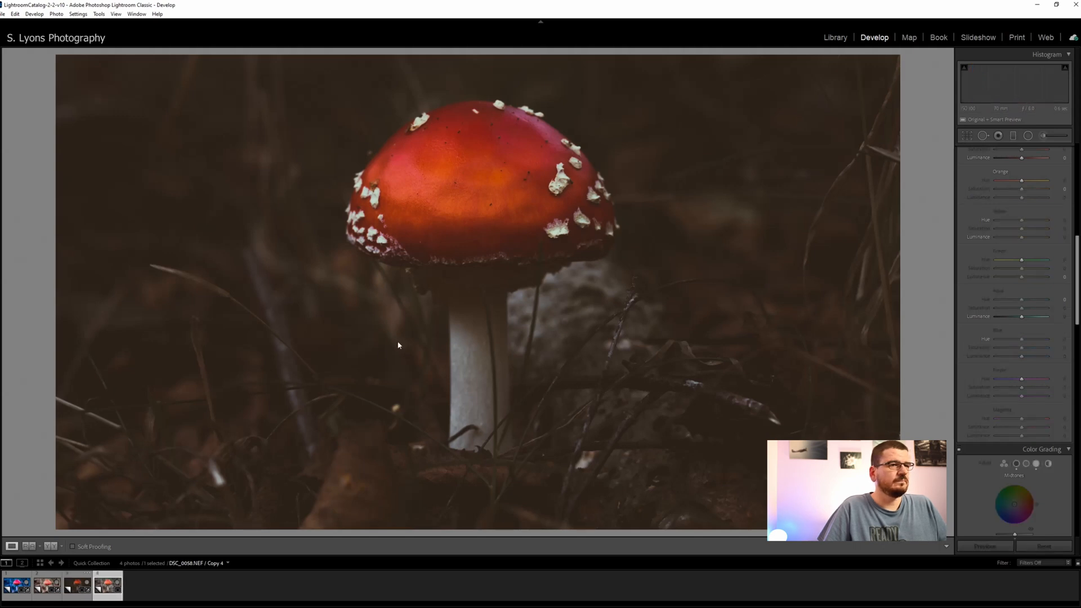
{"action": "scroll", "coordinate": [987, 286], "scroll_direction": "up", "scroll_amount": 10}
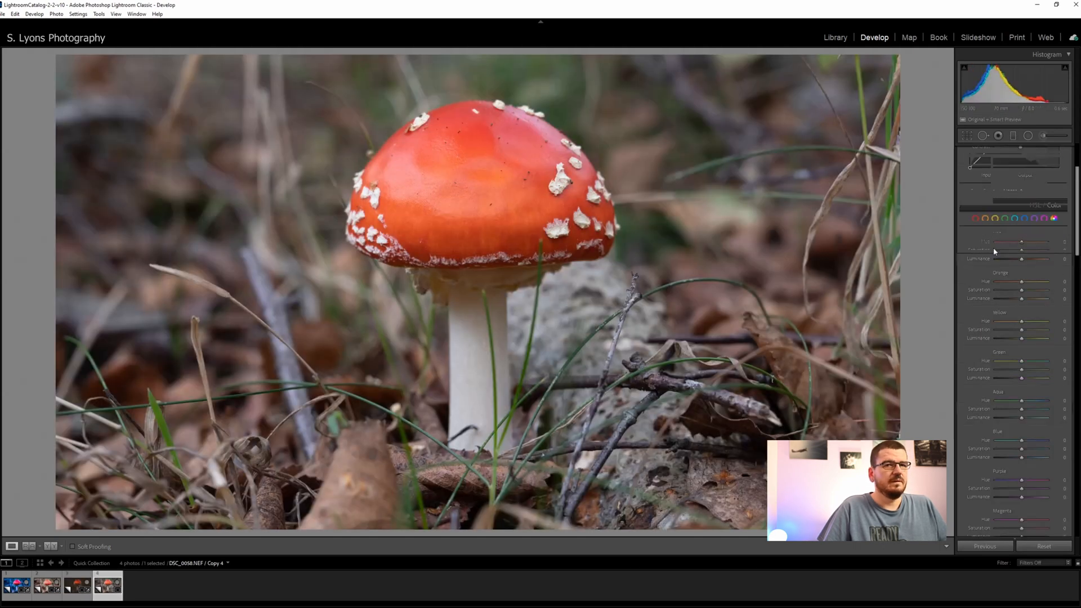
{"action": "left_click", "coordinate": [1060, 164]}
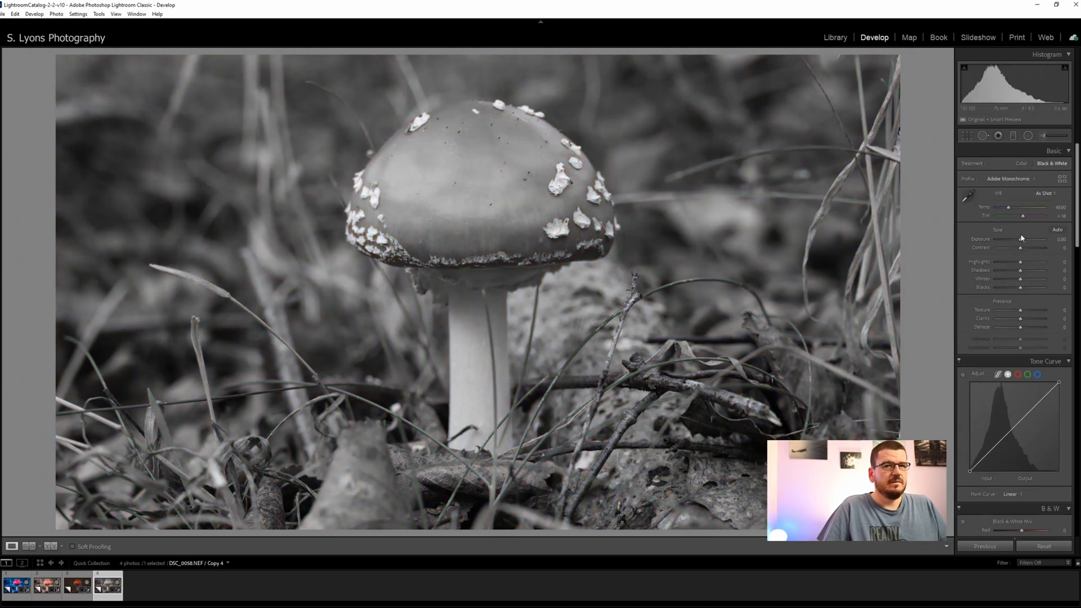
{"action": "left_click_drag", "start_coordinate": [1021, 242], "coordinate": [1025, 241]}
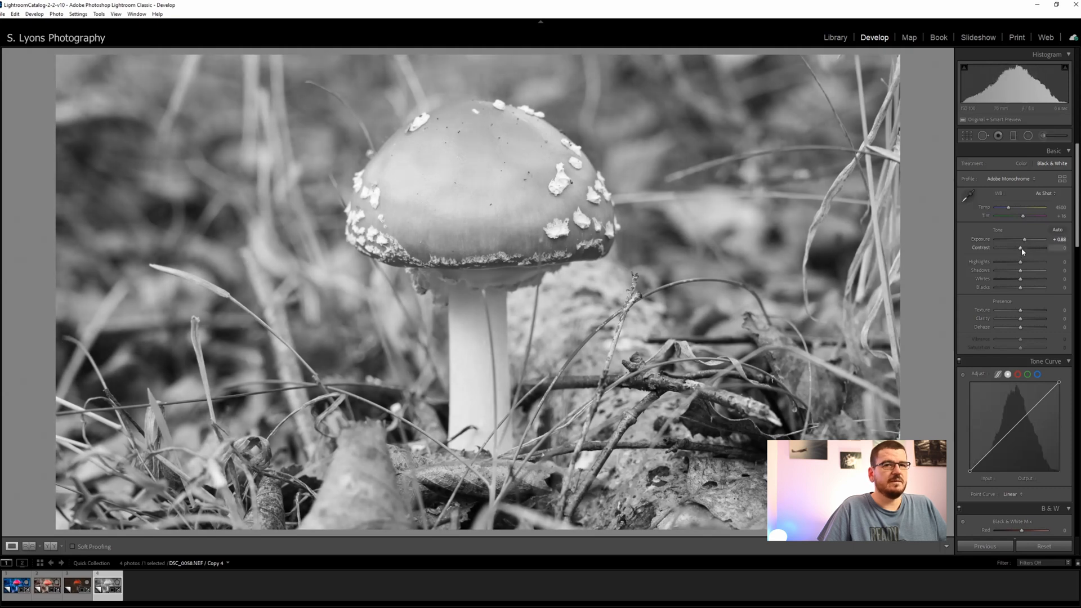
Set the black-and-white copy's Contrast to +65, Highlights to -75, Shadows to -88, Whites to +33 and Blacks to -33
{"action": "left_click_drag", "start_coordinate": [1021, 249], "coordinate": [1038, 255]}
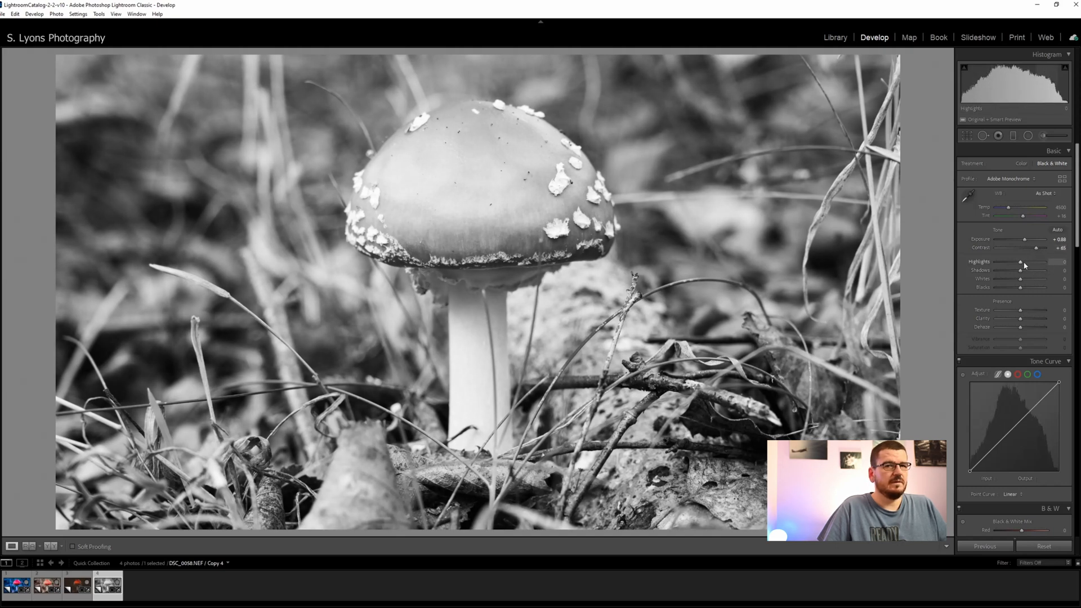
{"action": "left_click_drag", "start_coordinate": [1019, 263], "coordinate": [1002, 265]}
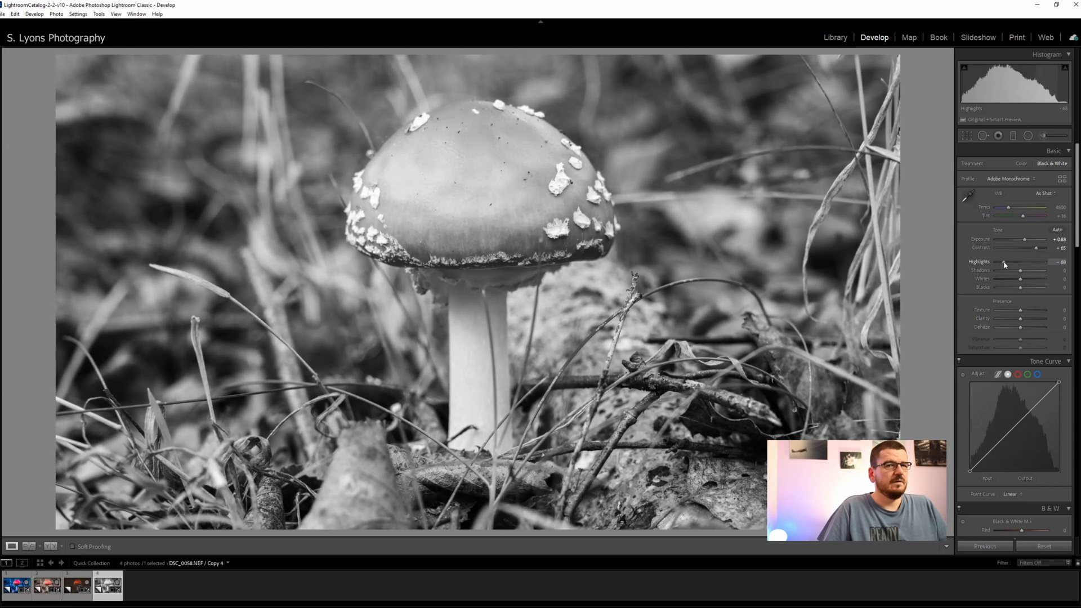
{"action": "mouse_move", "coordinate": [1019, 271]}
{"action": "left_mouse_down"}
{"action": "mouse_move", "coordinate": [998, 272]}
{"action": "mouse_move", "coordinate": [1028, 280]}
{"action": "left_mouse_up"}
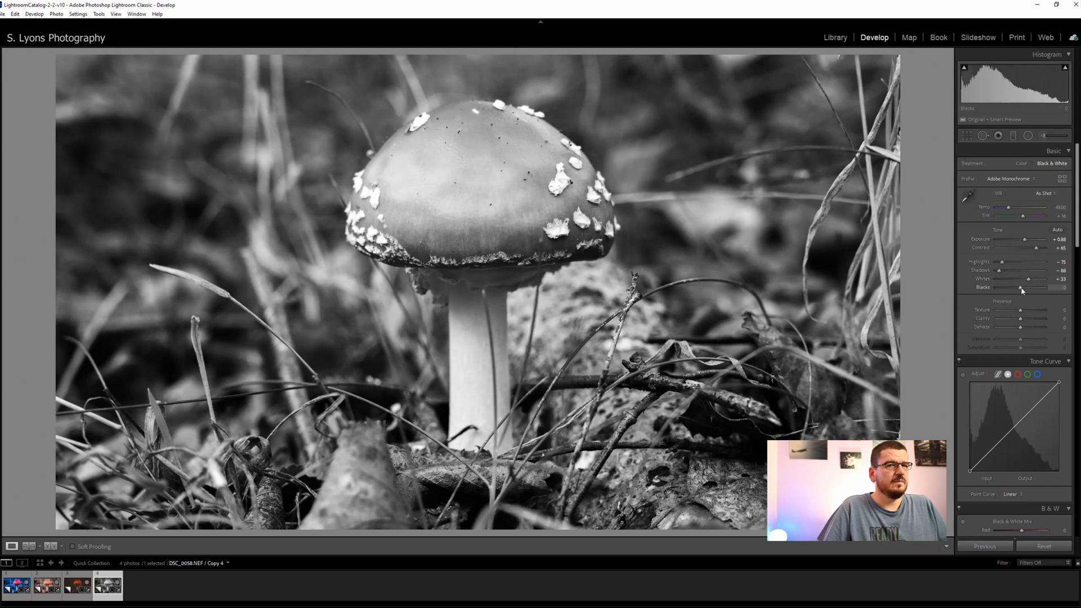
{"action": "left_click_drag", "start_coordinate": [1018, 290], "coordinate": [1011, 288]}
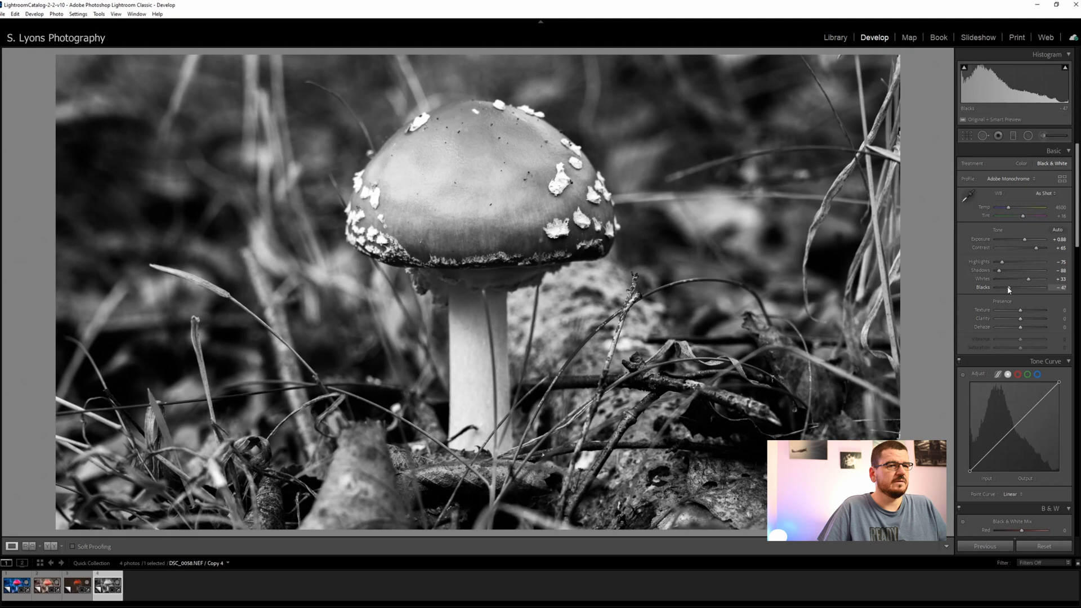
Shape the tone curve into a gentle S with highlight and shadow points, and raise the black point to output 17
{"action": "scroll", "coordinate": [973, 267], "scroll_direction": "down", "scroll_amount": 3}
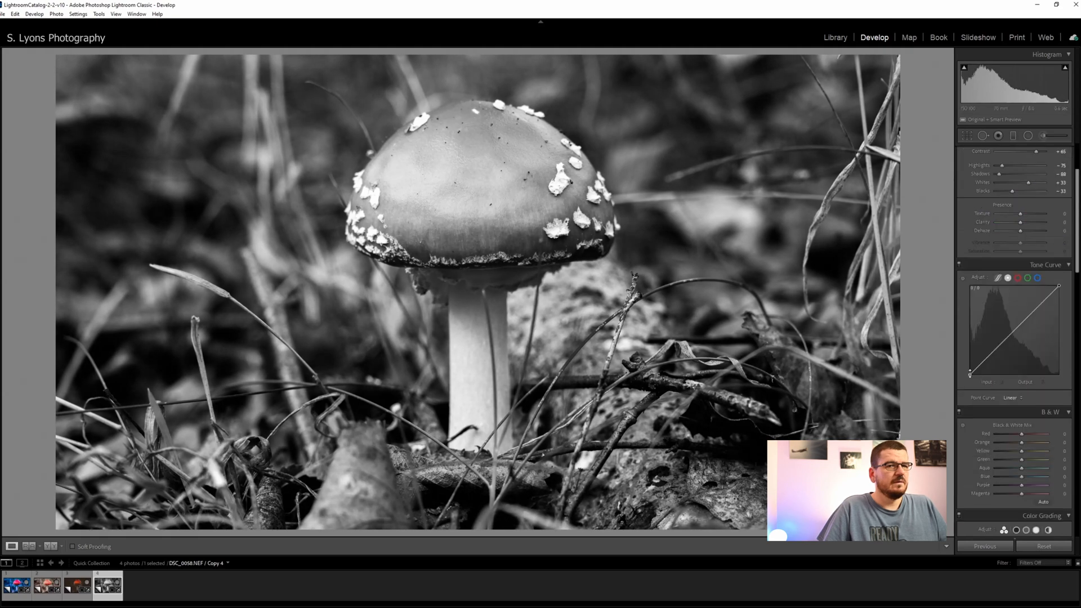
{"action": "left_click_drag", "start_coordinate": [1058, 286], "coordinate": [1046, 298]}
{"action": "left_click_drag", "start_coordinate": [983, 358], "coordinate": [987, 364]}
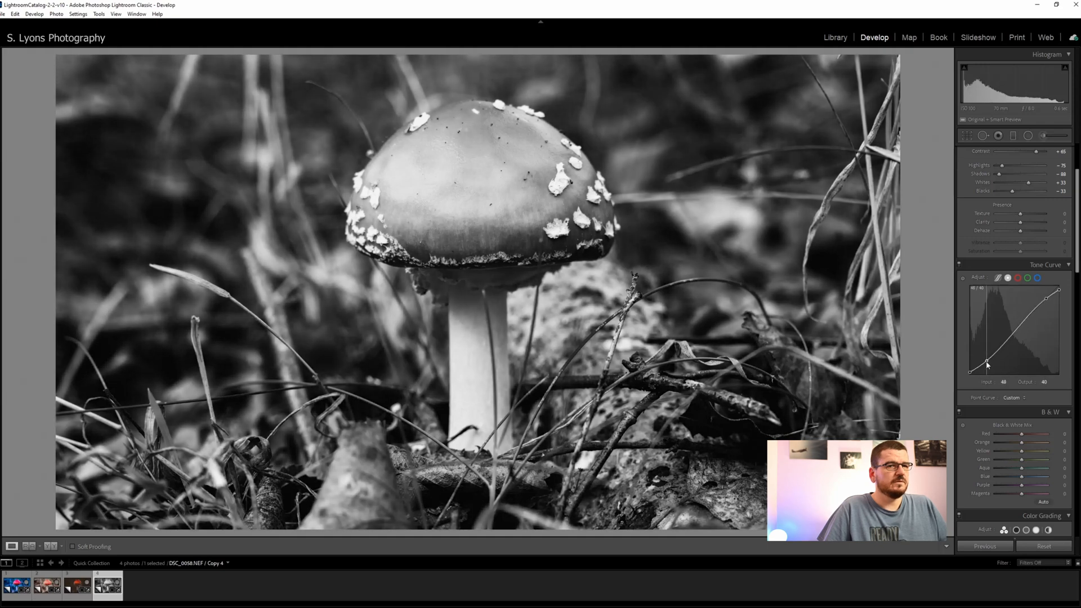
{"action": "left_click_drag", "start_coordinate": [969, 372], "coordinate": [968, 372]}
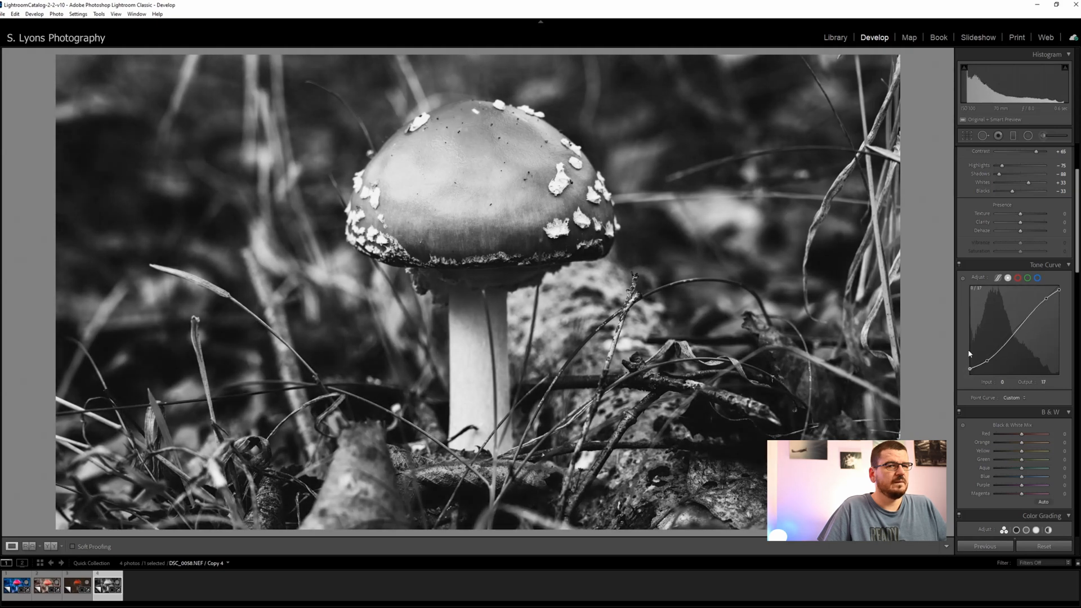
Set the Black & White Mix to Red -27, Yellow -50, Green -57 and Aqua +3
{"action": "scroll", "coordinate": [971, 348], "scroll_direction": "down", "scroll_amount": 4}
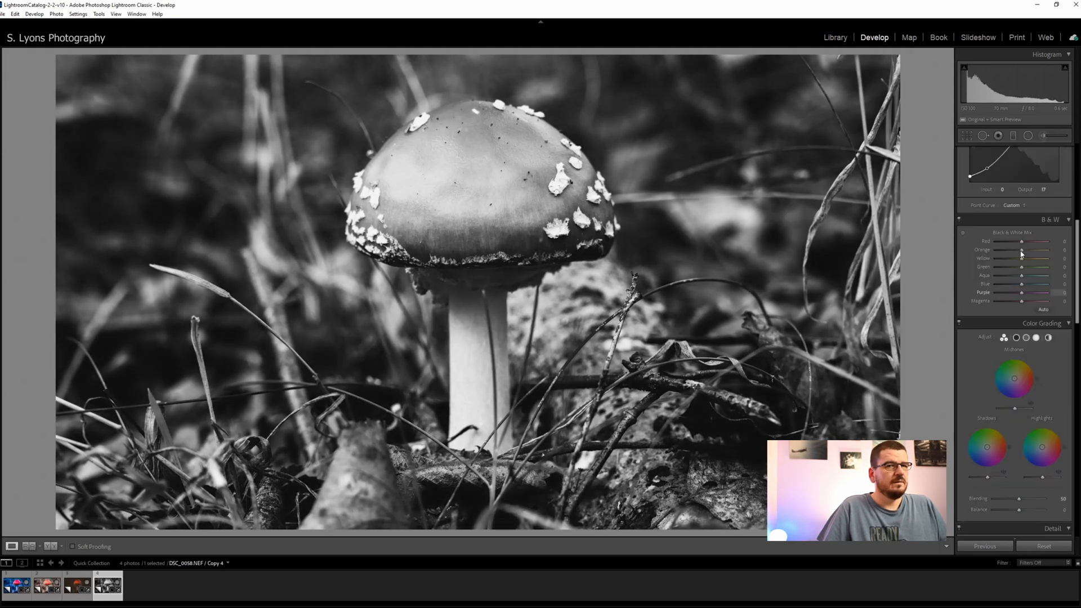
{"action": "mouse_move", "coordinate": [1021, 241]}
{"action": "left_mouse_down"}
{"action": "mouse_move", "coordinate": [1011, 243]}
{"action": "mouse_move", "coordinate": [1032, 251]}
{"action": "mouse_move", "coordinate": [1015, 255]}
{"action": "left_mouse_up"}
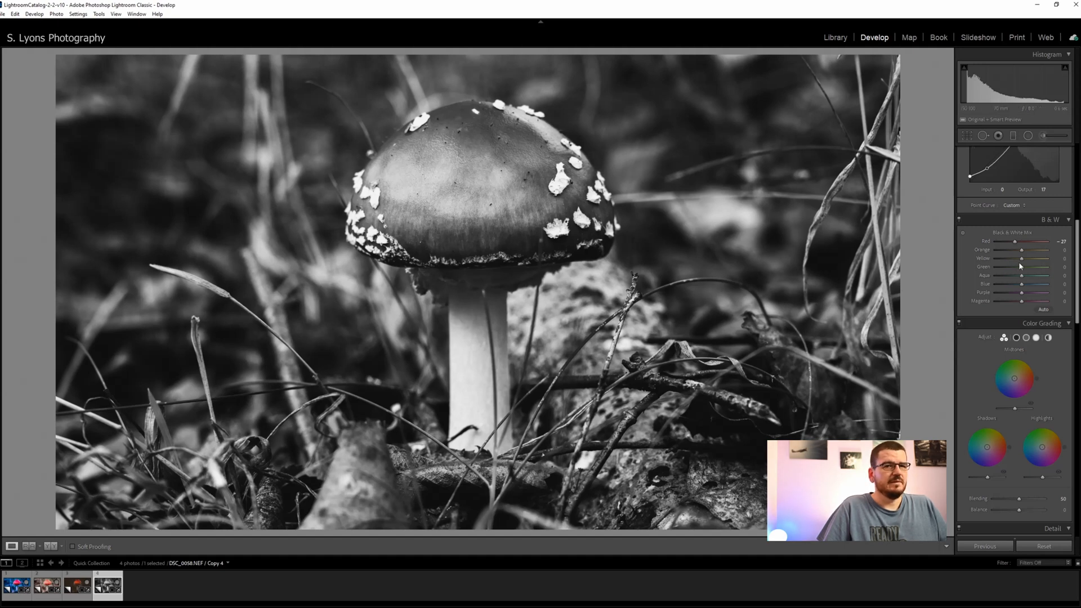
{"action": "mouse_move", "coordinate": [1020, 265]}
{"action": "left_mouse_down"}
{"action": "mouse_move", "coordinate": [1011, 271]}
{"action": "mouse_move", "coordinate": [1008, 260]}
{"action": "left_mouse_up"}
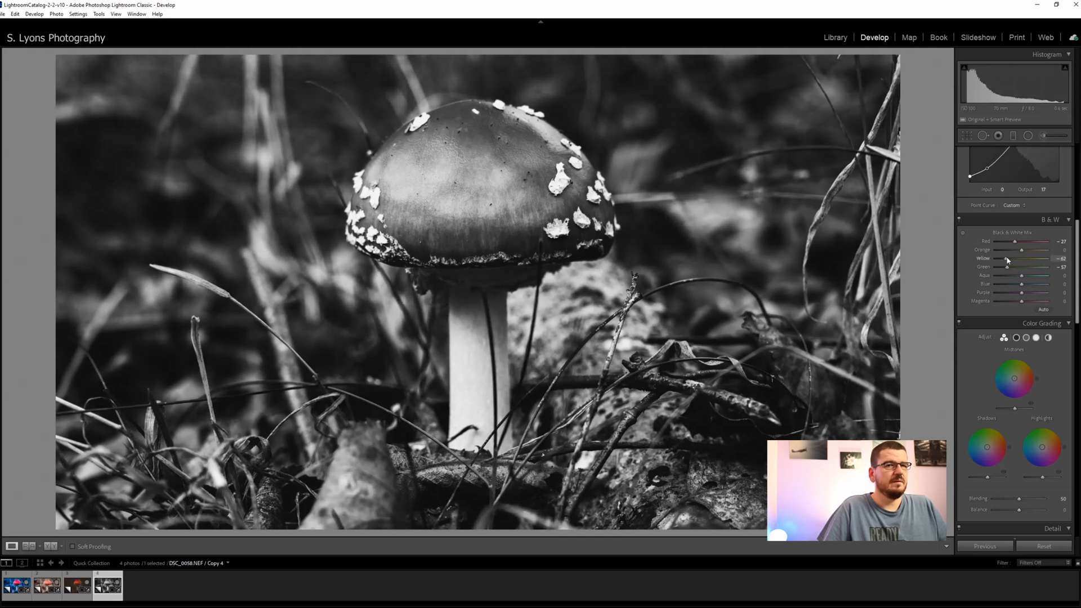
{"action": "left_click_drag", "start_coordinate": [1008, 260], "coordinate": [1013, 281]}
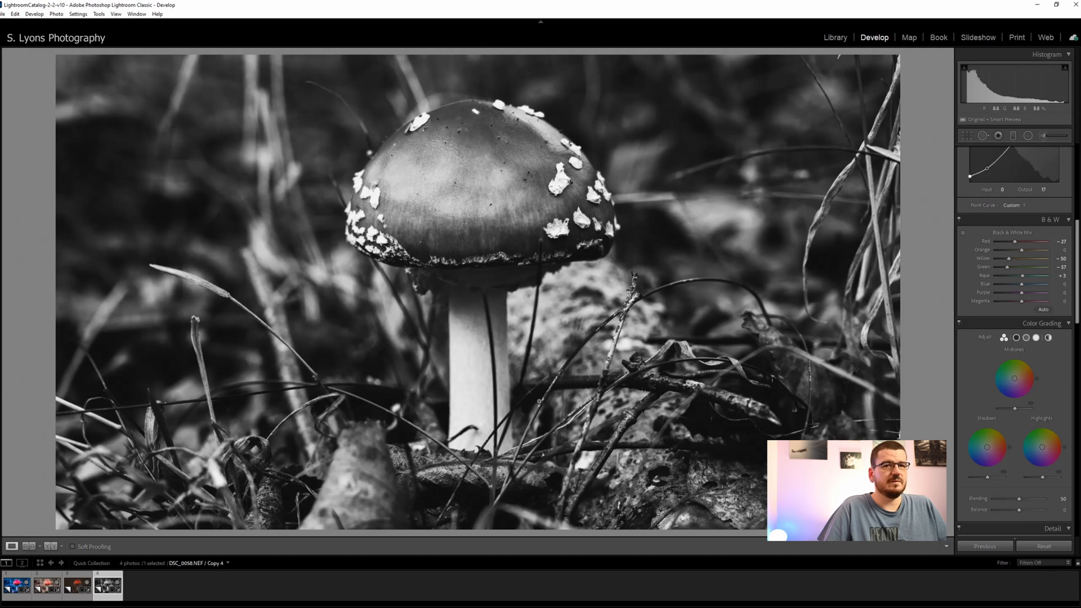
Compare the black-and-white copy with its unedited version, and return to the edited view
{"action": "scroll", "coordinate": [978, 237], "scroll_direction": "down", "scroll_amount": 3}
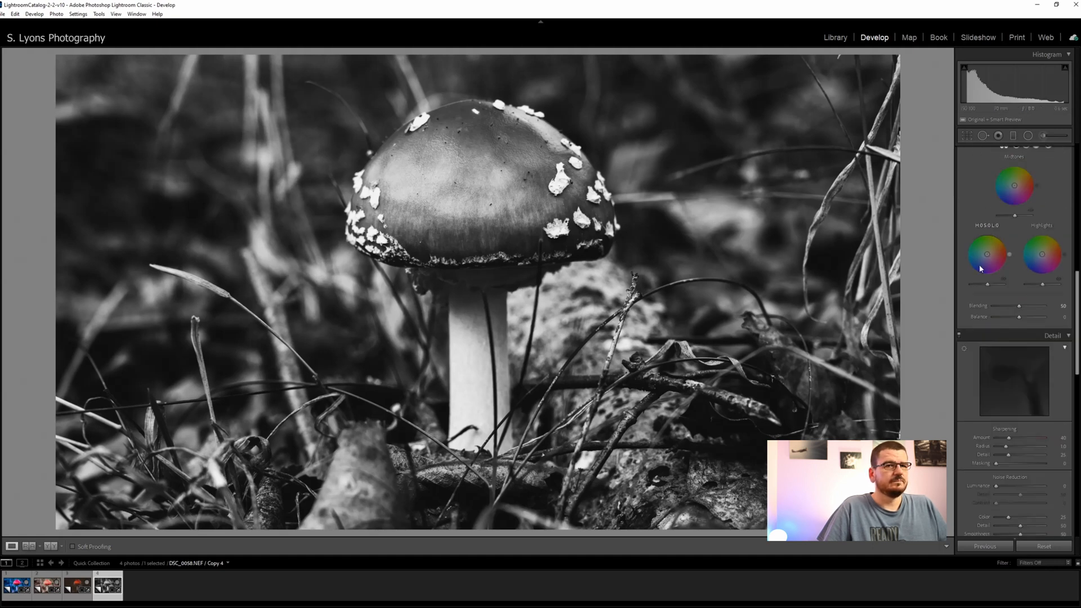
{"action": "scroll", "coordinate": [974, 290], "scroll_direction": "up", "scroll_amount": 5}
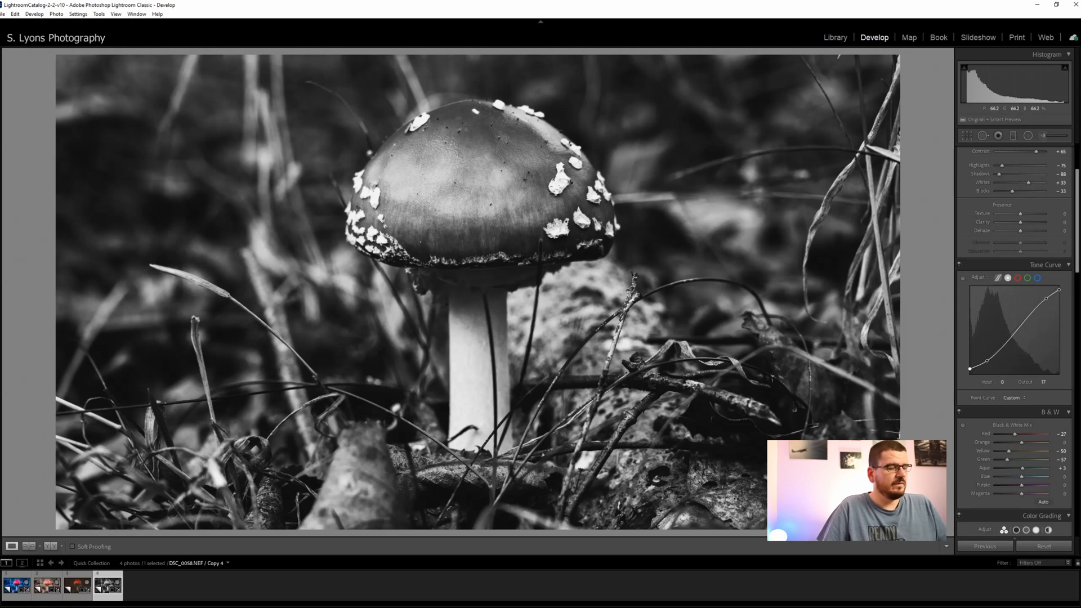
{"action": "key", "text": "backslash"}
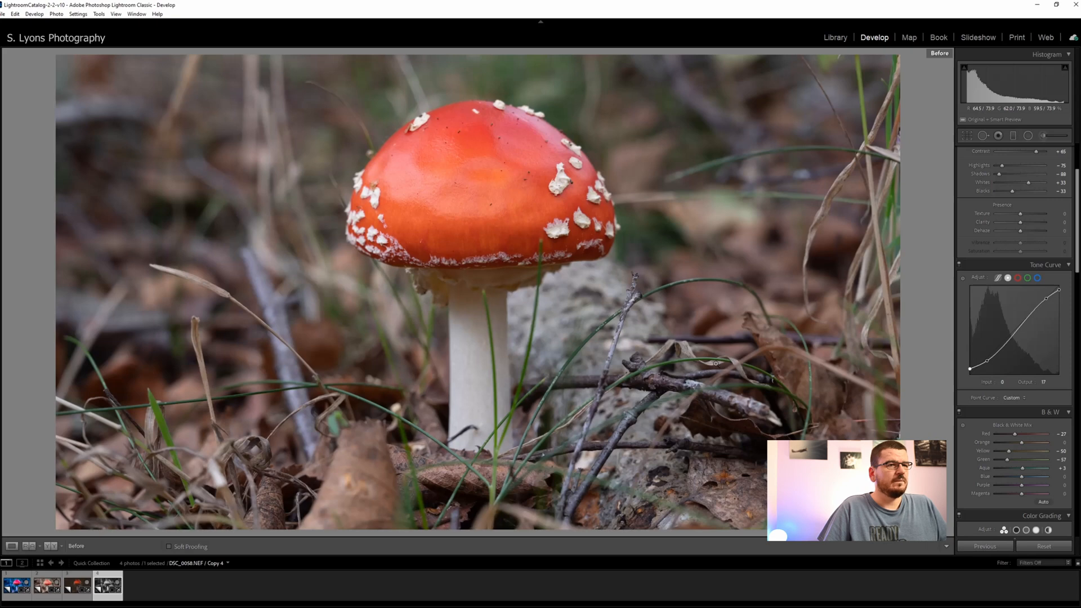
{"action": "key", "text": "backslash"}
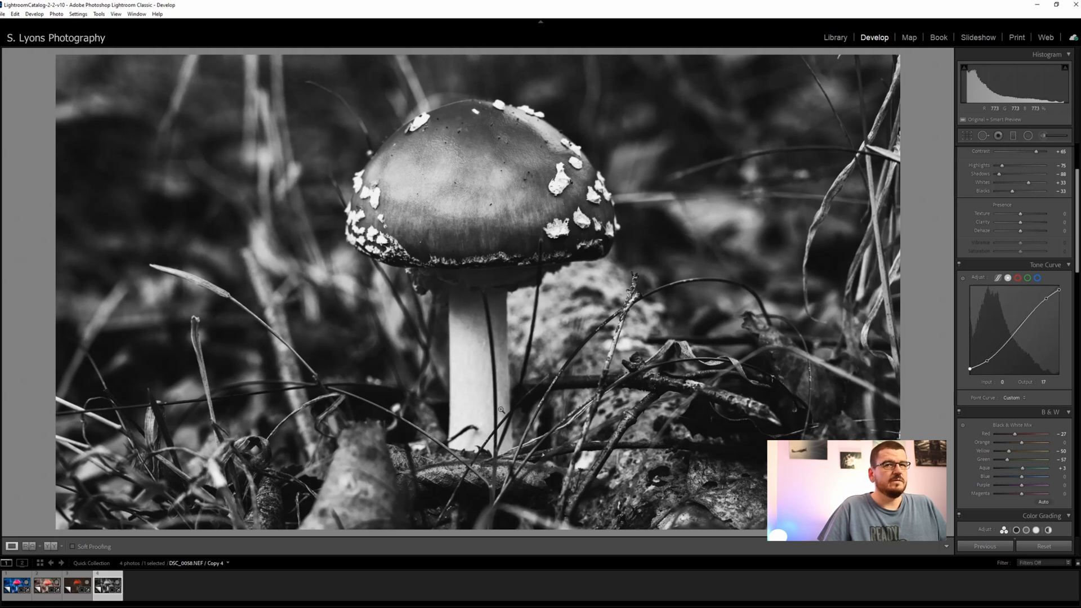
Create another virtual copy of the black-and-white photo and expand the photographer's own preset group
{"action": "right_click", "coordinate": [104, 586]}
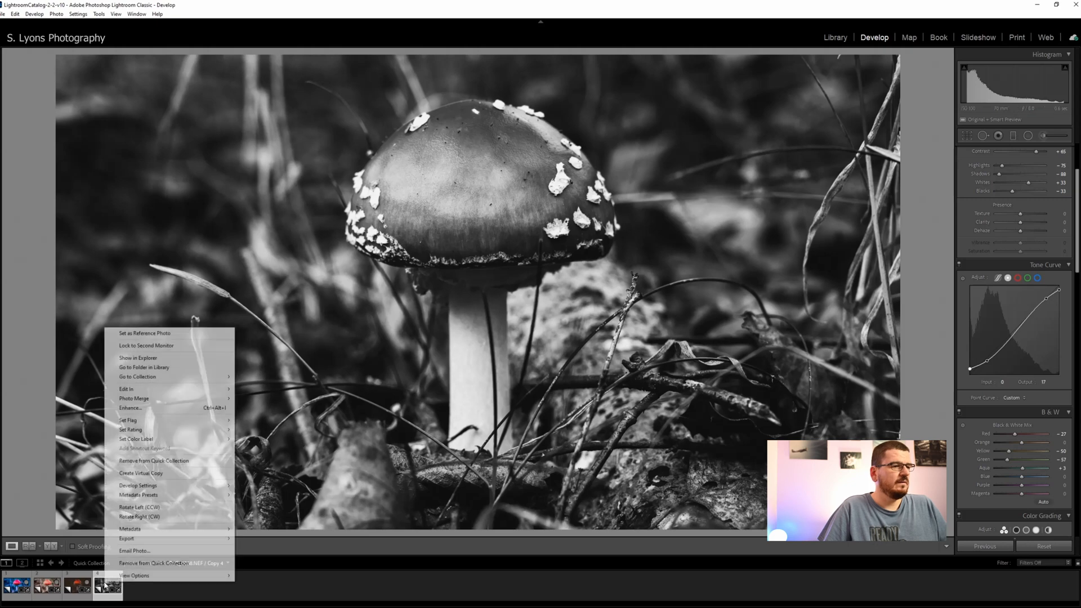
{"action": "left_click", "coordinate": [151, 474]}
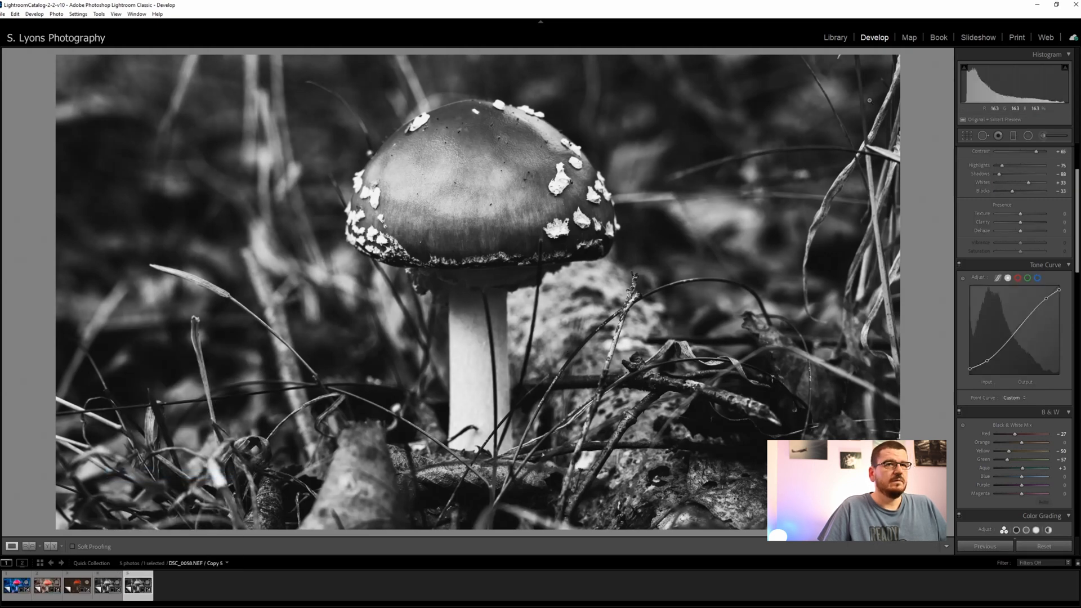
{"action": "mouse_move", "coordinate": [10, 300]}
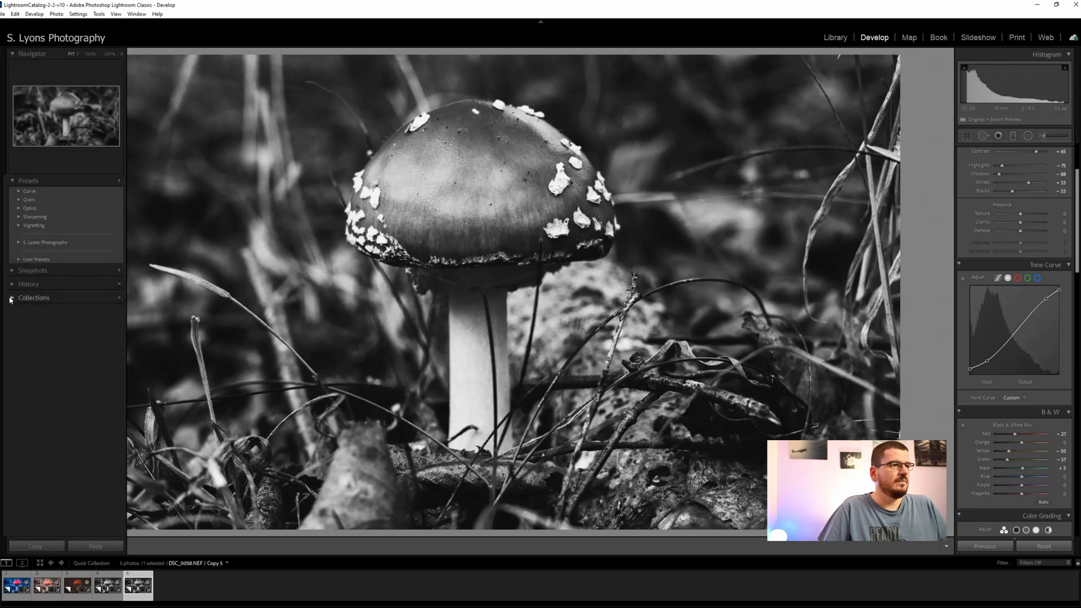
{"action": "left_click", "coordinate": [19, 243]}
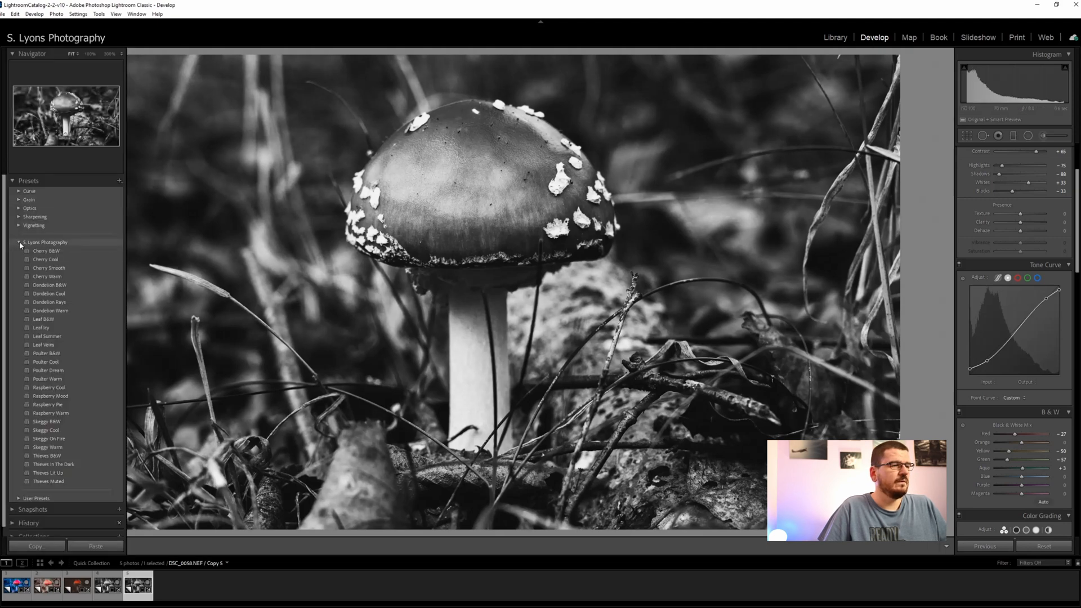